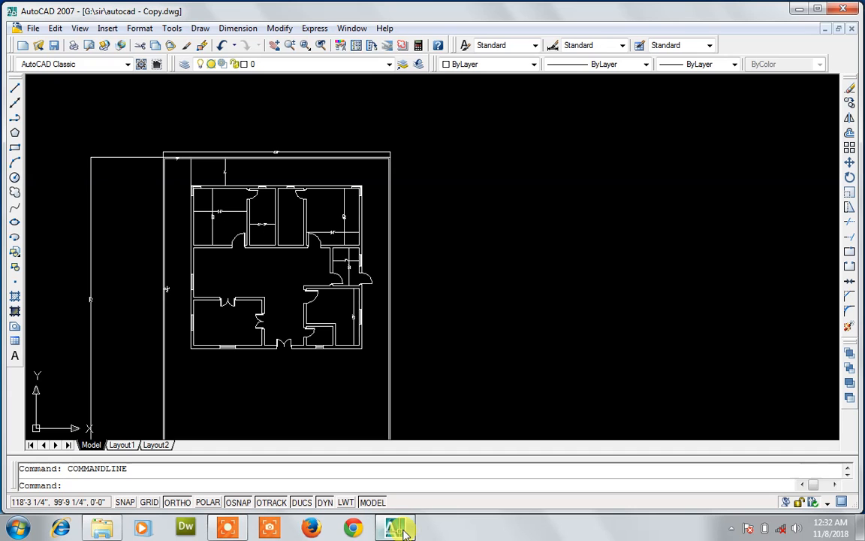
- Examine the house floor plan's rooms and the open central hall below the upper-left bedroom
scroll(228, 233, "up", 5)
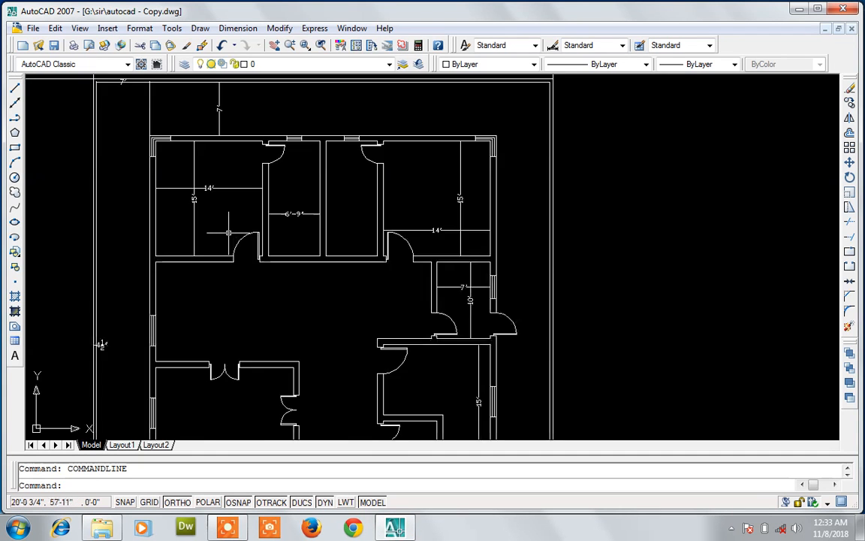
scroll(229, 233, "down", 4)
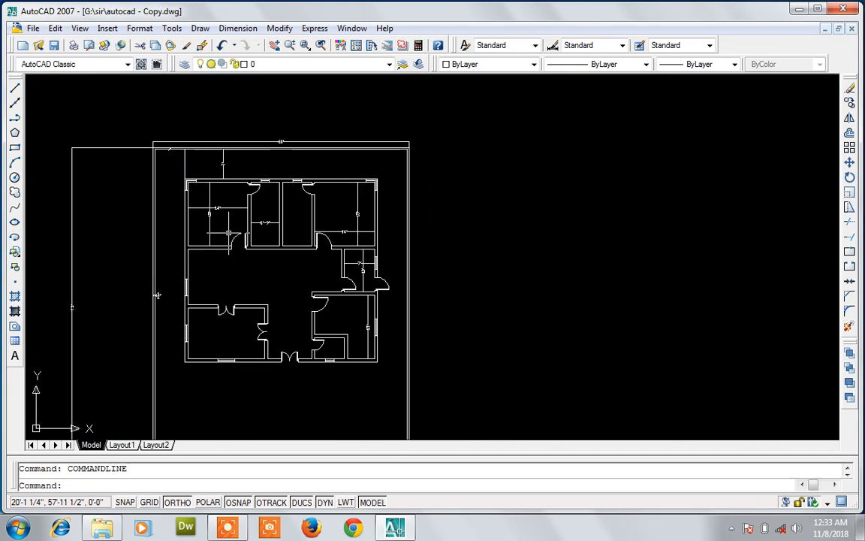
scroll(266, 348, "up", 1)
scroll(267, 348, "up", 2)
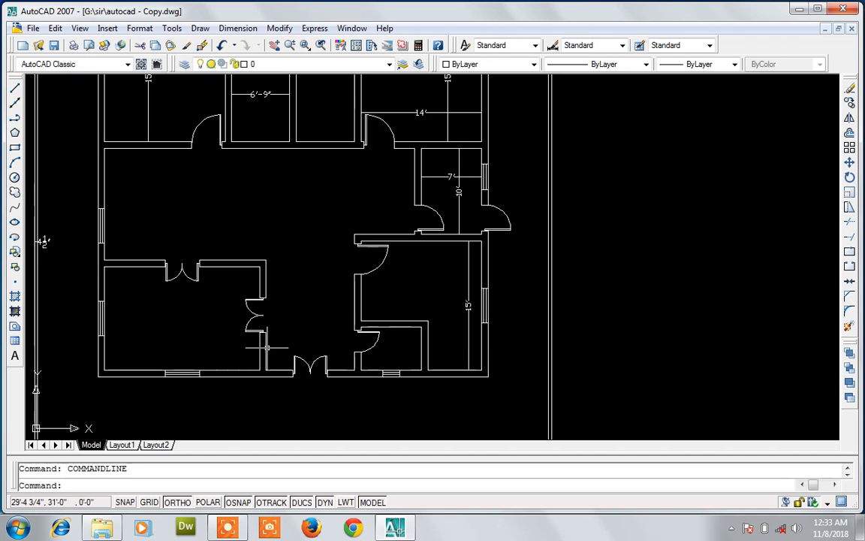
scroll(267, 348, "up", 1)
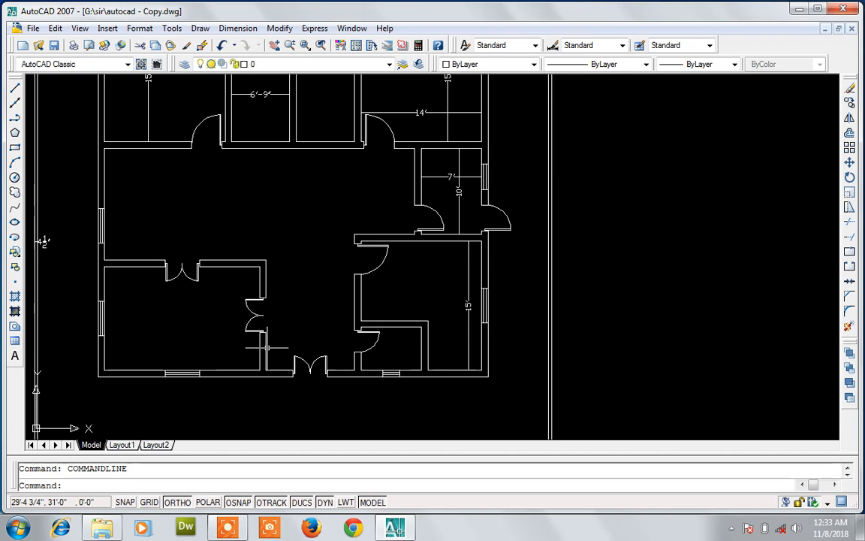
scroll(267, 346, "up", 1)
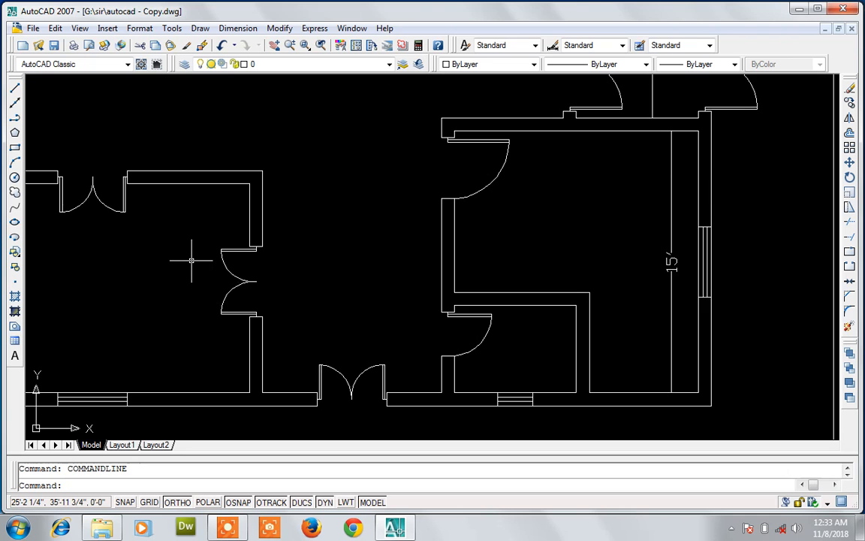
scroll(191, 261, "down", 5)
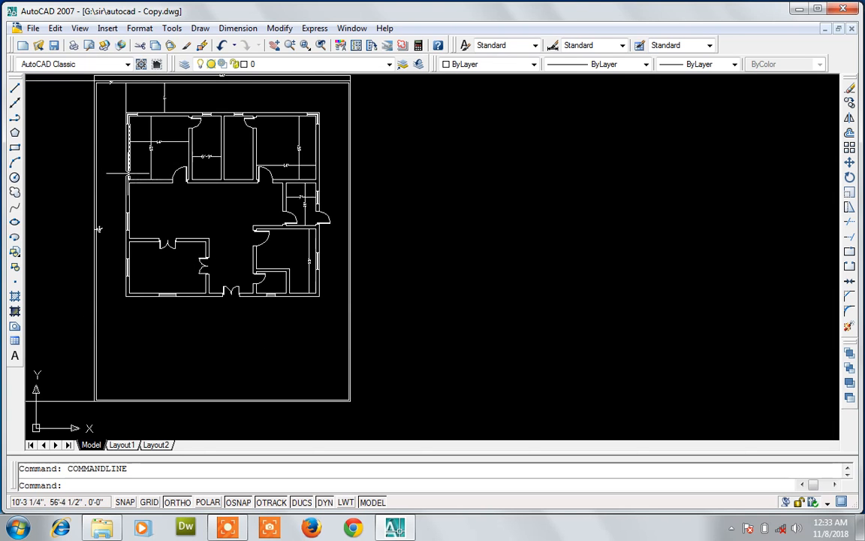
scroll(123, 186, "up", 5)
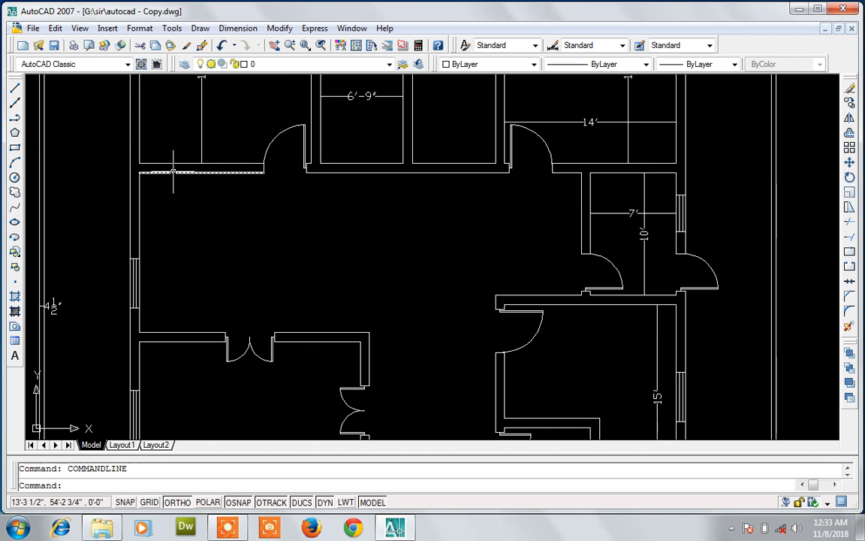
- Offset the hall's upper wall line, beside the left bedroom door, 3'6" downward into the hall twice in succession
type("o")
key("Return")
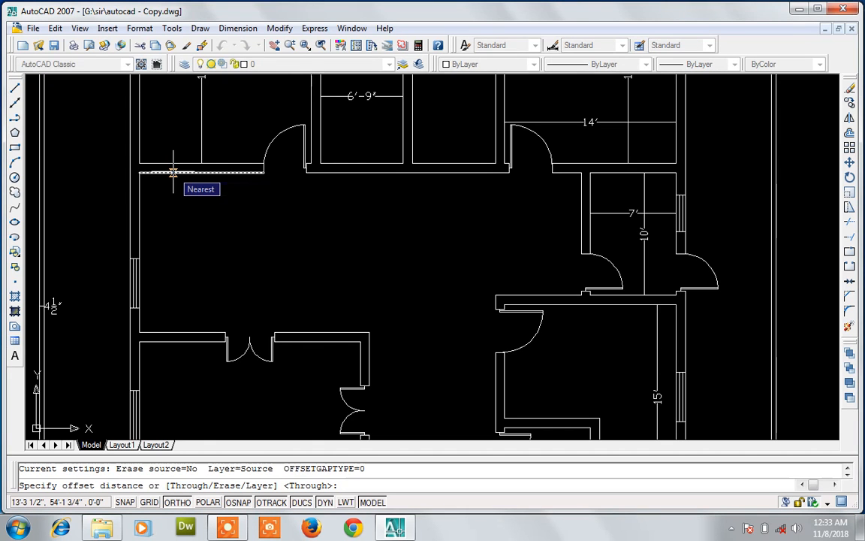
type("3")
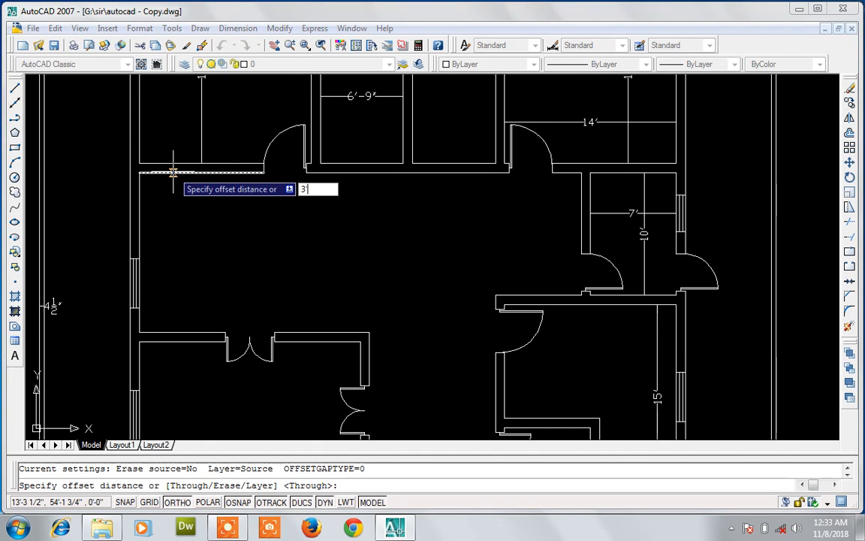
type("'")
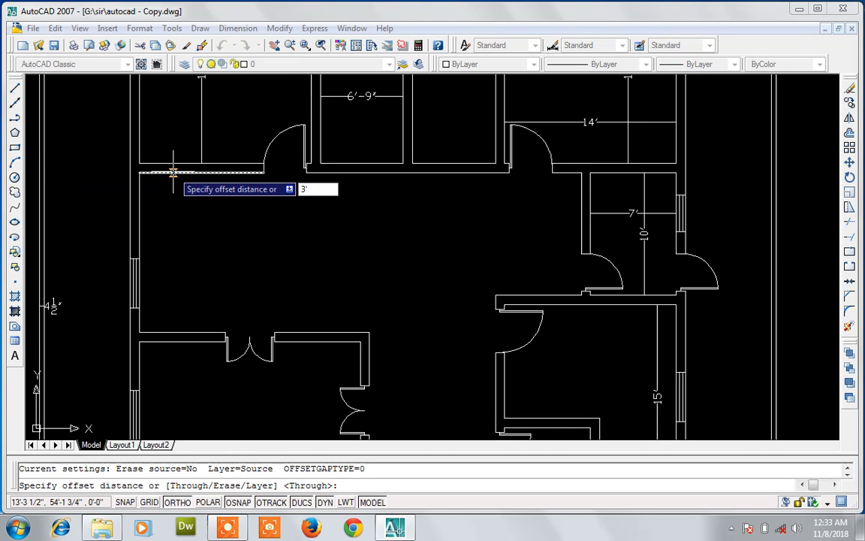
type("6")
key("Return")
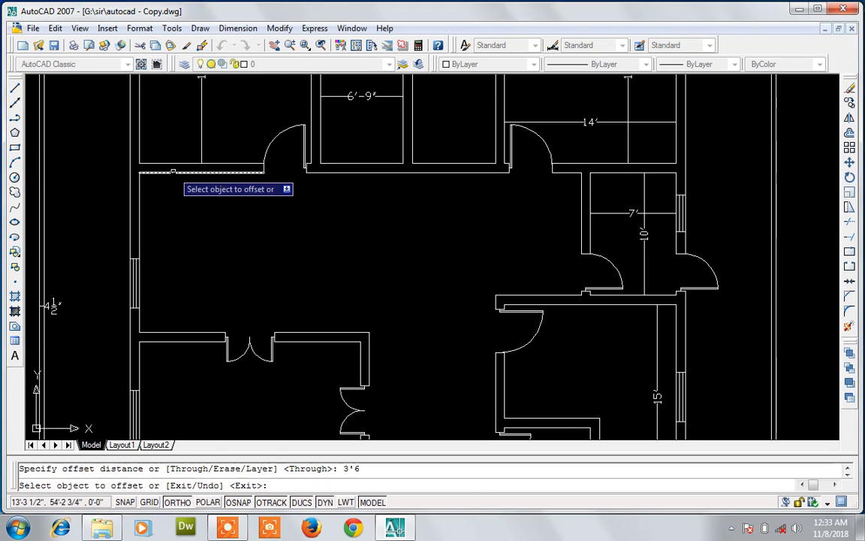
left_click(173, 172)
left_click(177, 198)
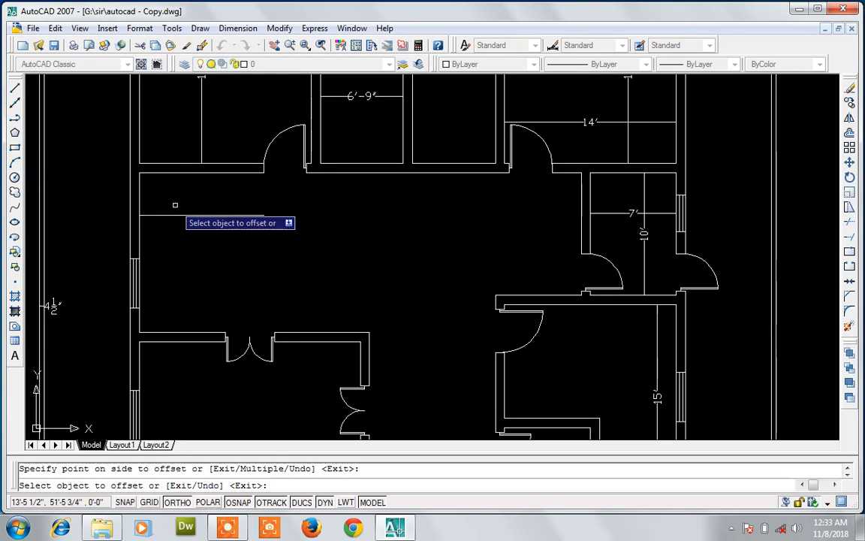
left_click(179, 217)
left_click(180, 231)
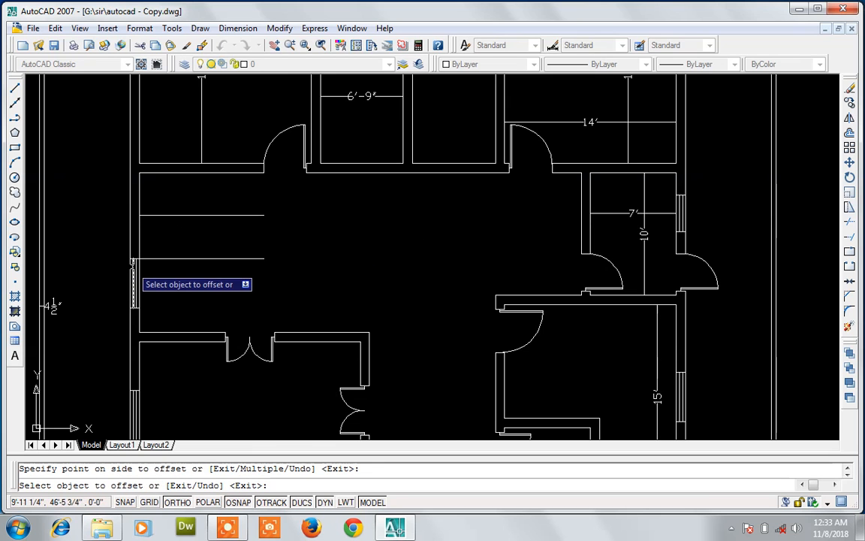
scroll(132, 260, "up", 5)
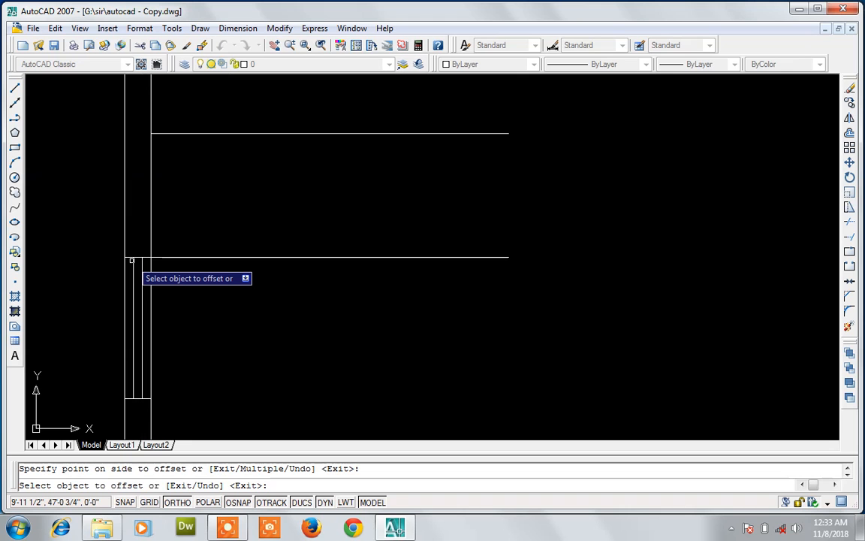
scroll(131, 260, "down", 2)
scroll(131, 261, "down", 2)
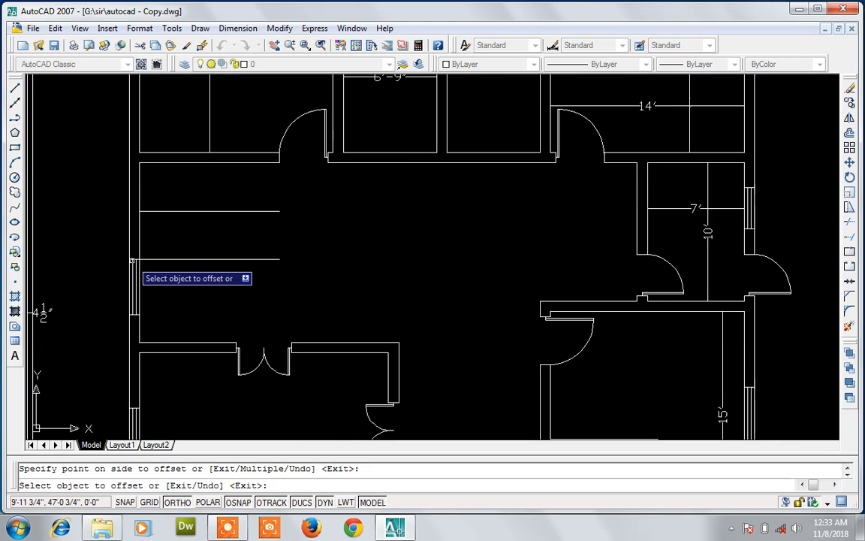
key("Escape")
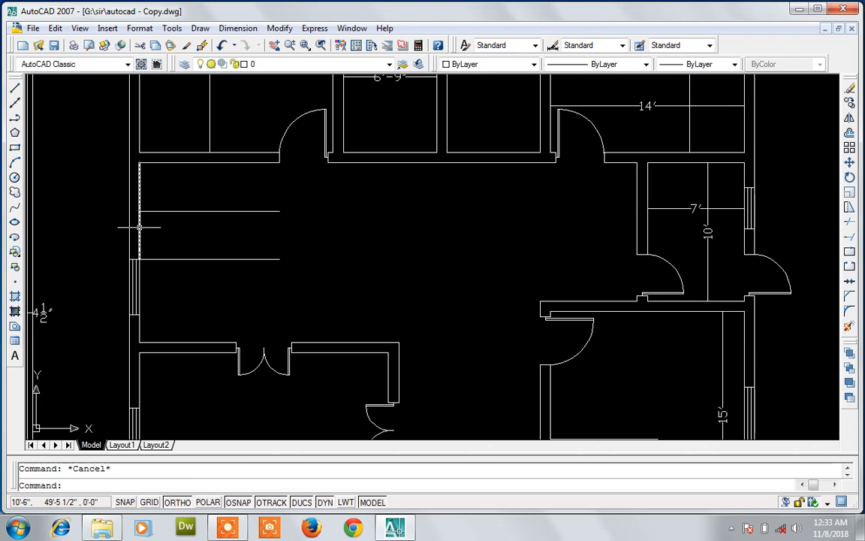
- Offset the hall's left inner wall line 3'6" to the right, marking the edge of the stair landing
type("o")
key("Return")
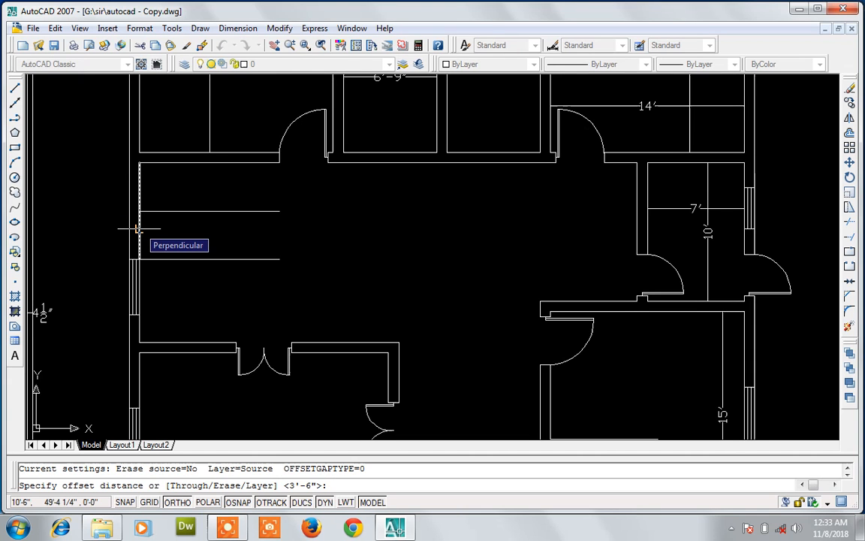
type("3")
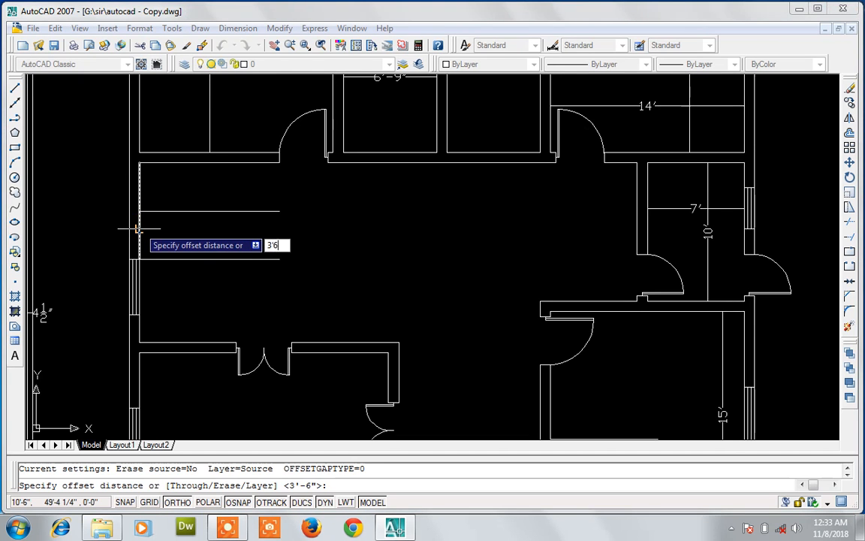
type("'6")
key("Return")
left_click(139, 229)
left_click(201, 201)
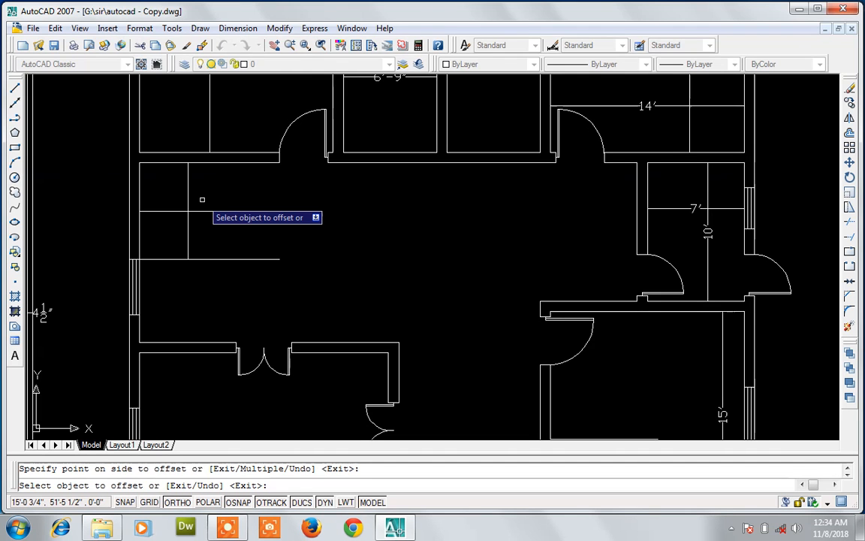
key("Escape")
key("Escape")
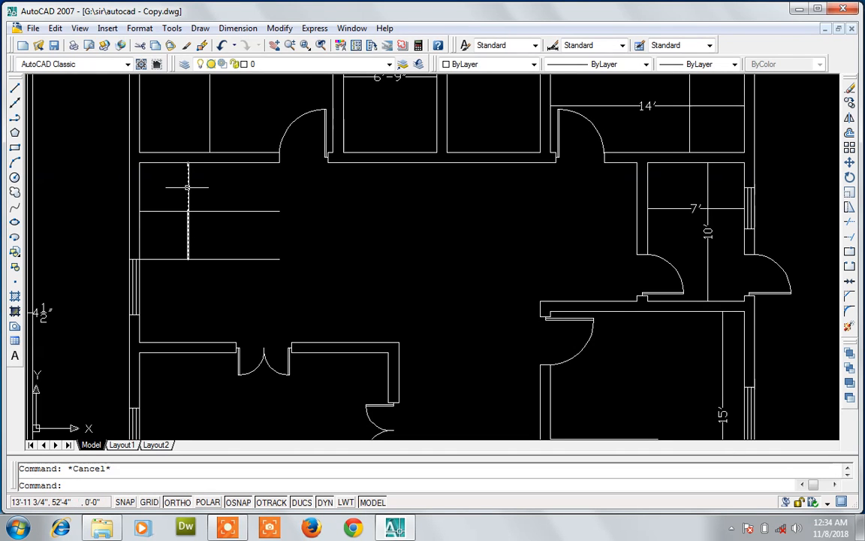
- Offset the landing edge line three times in succession to the right, evenly spaced about one wall thickness apart, as stair tread lines
key("Return")
type("6")
key("Return")
left_click(188, 189)
left_click(202, 183)
left_click(198, 188)
left_click(212, 188)
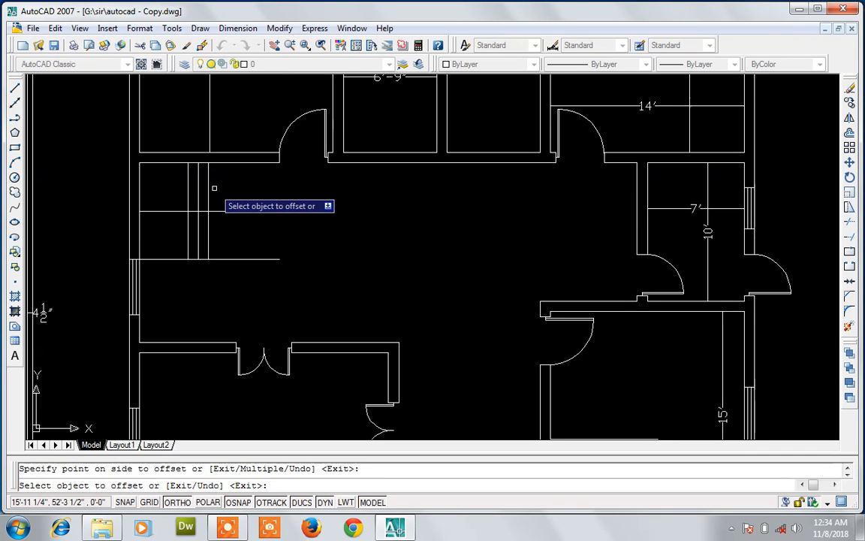
left_click(209, 188)
left_click(227, 185)
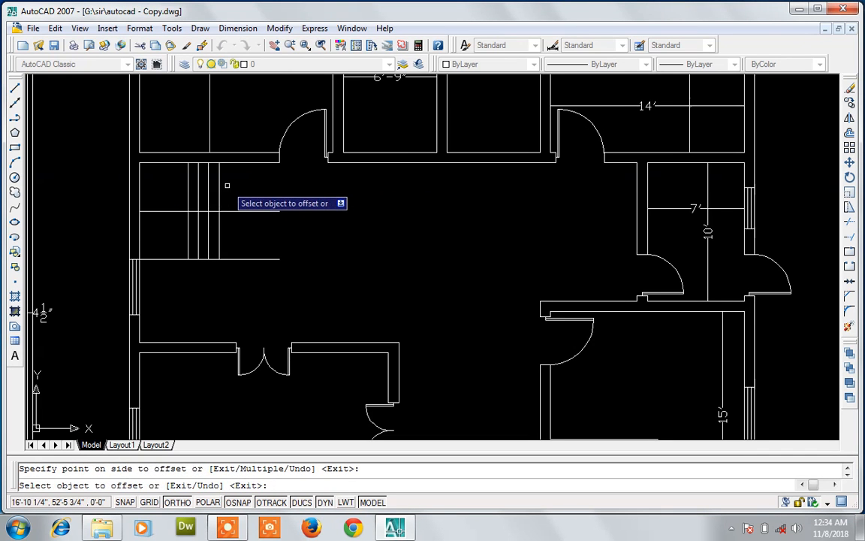
key("Escape")
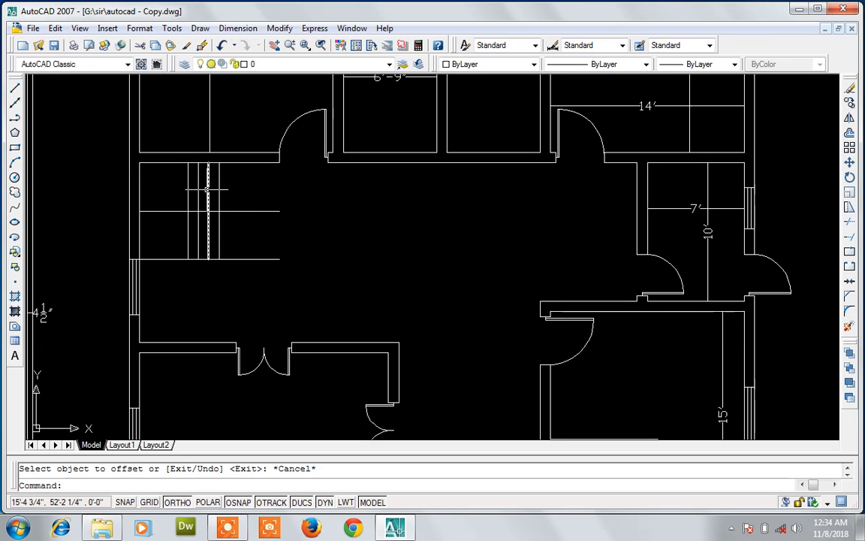
- Trim the middle and lower horizontal stair lines where they extend past the outermost vertical tread line
type("tr")
key("Return")
key("Return")
left_click(252, 217)
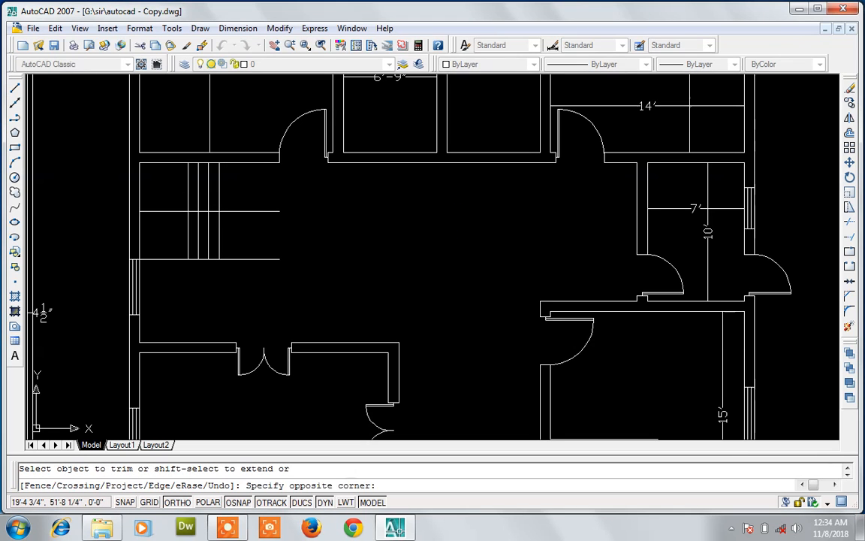
left_click(248, 287)
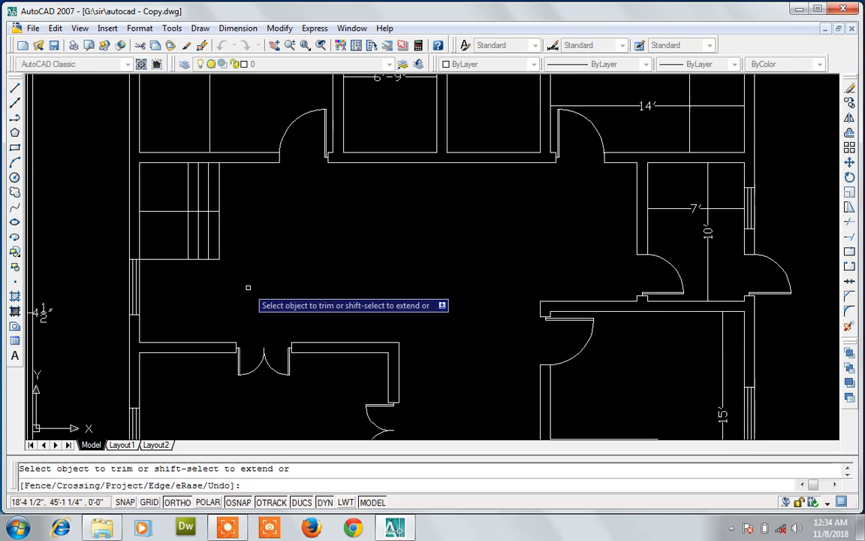
key("Escape")
scroll(230, 240, "up", 3)
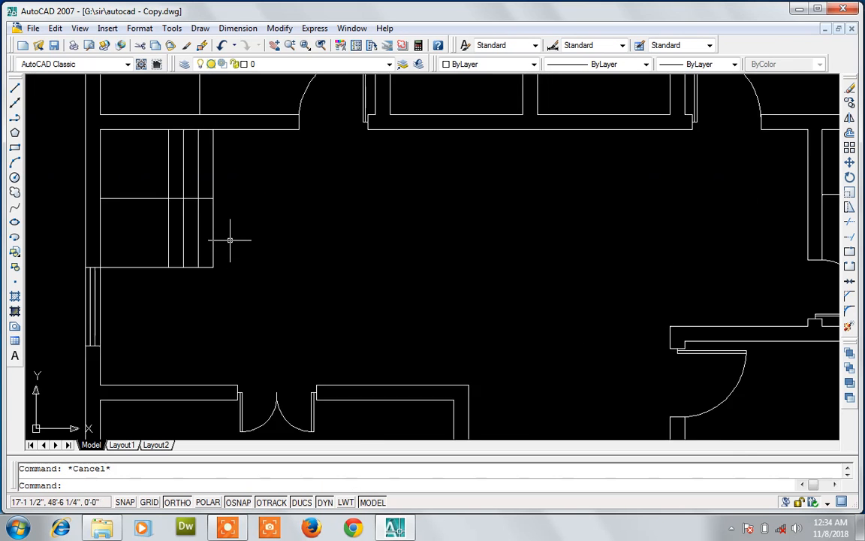
scroll(230, 241, "down", 2)
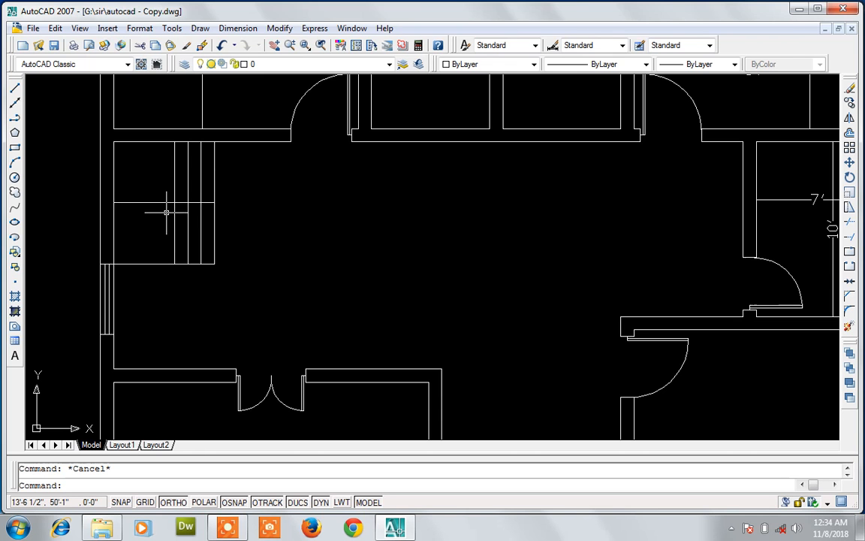
scroll(170, 212, "down", 3)
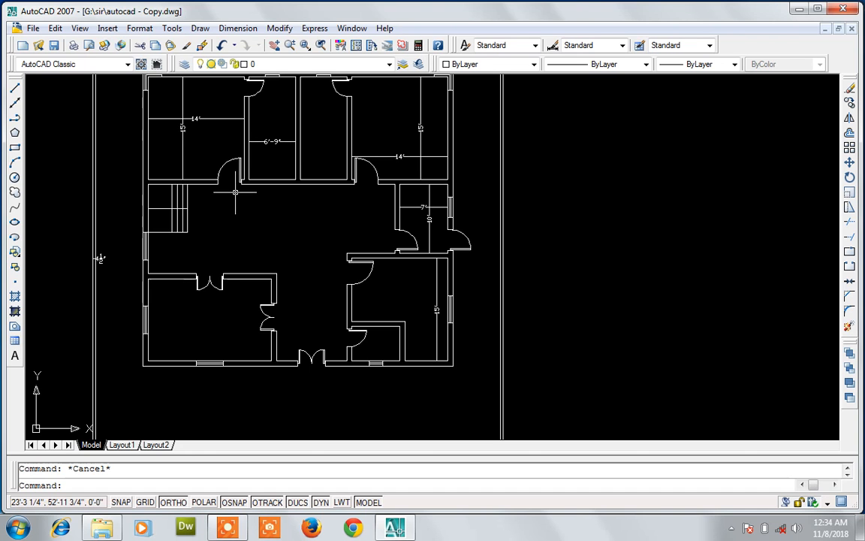
scroll(347, 174, "down", 4)
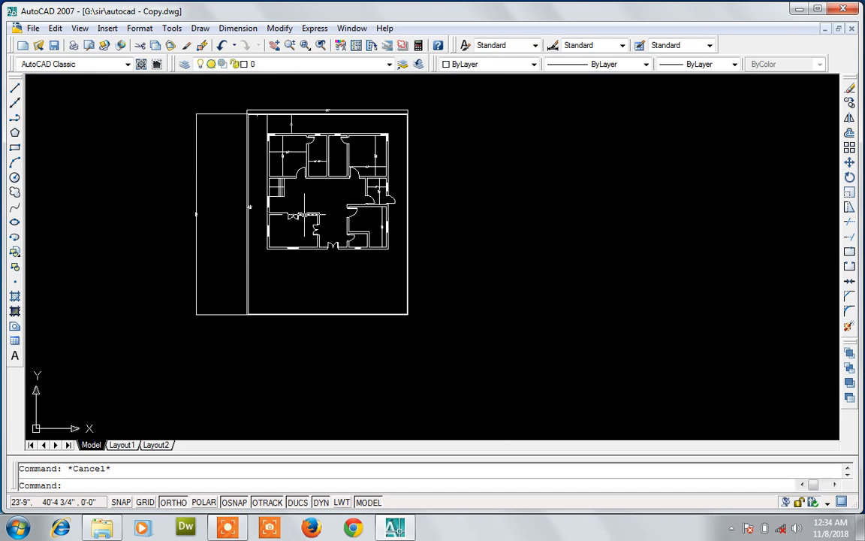
- Trim away the middle horizontal line across the stair landing and the lower half of the landing's vertical edge line
scroll(306, 216, "up", 5)
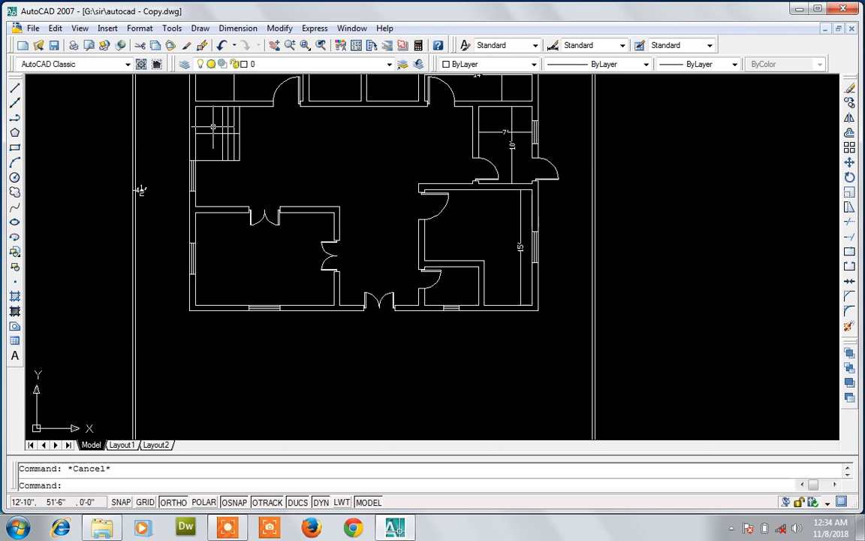
scroll(213, 126, "up", 4)
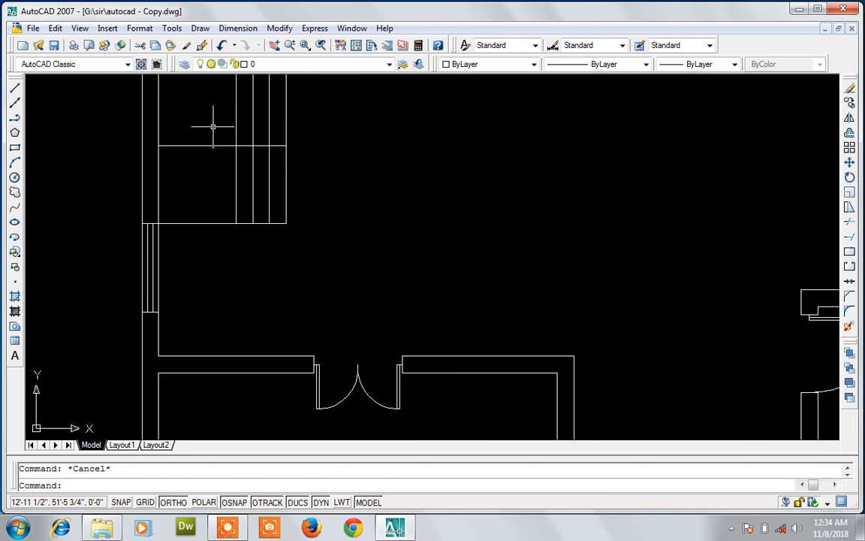
type("p")
key("Return")
mouse_move(226, 173)
left_mouse_down()
mouse_move(231, 148)
mouse_move(227, 254)
left_mouse_up()
key("Escape")
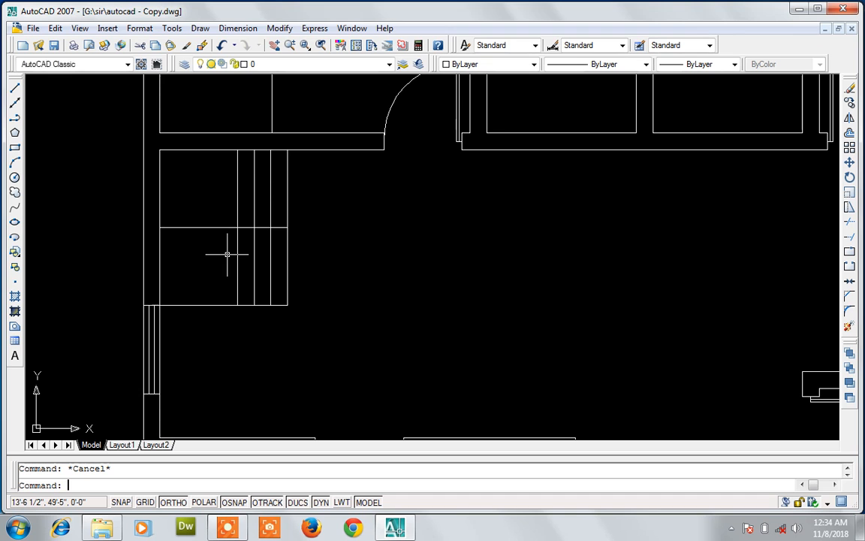
type("tr")
key("Return")
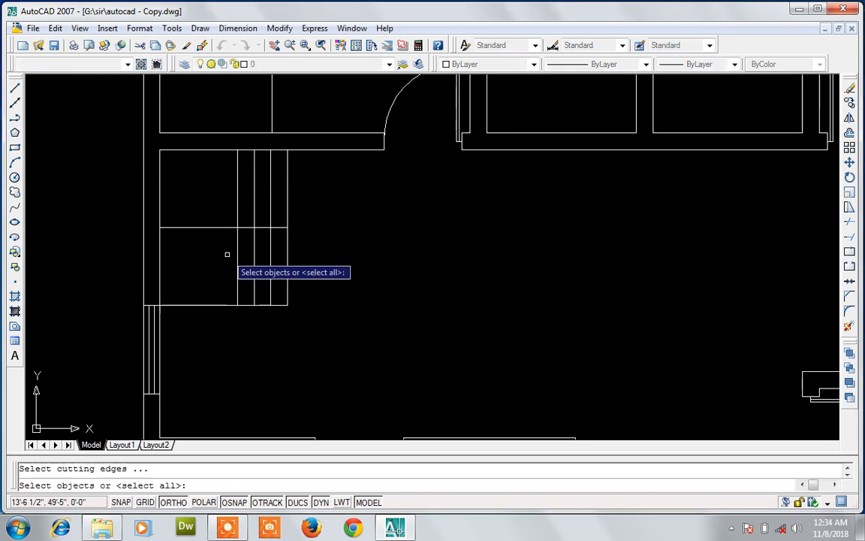
key("Return")
left_click(226, 226)
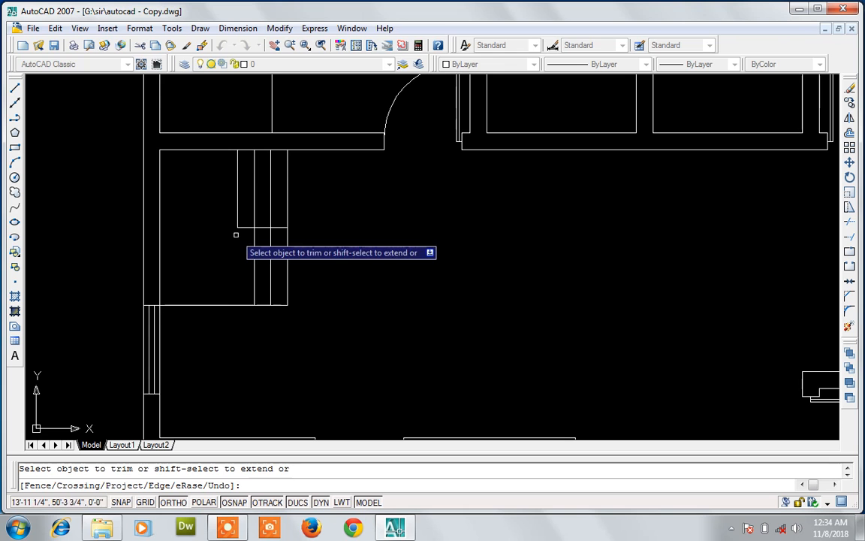
left_click(235, 233)
key("Escape")
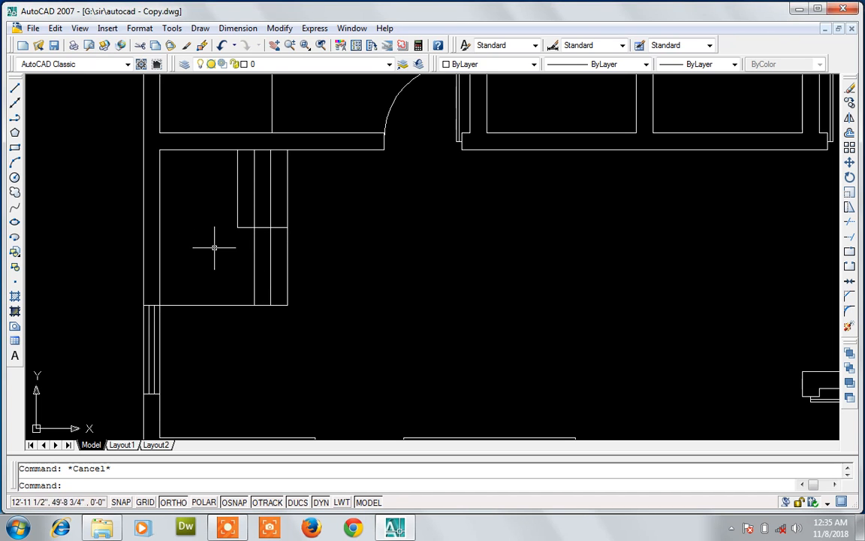
- Set up a polar array with 7 total items and a 180-degree angle to fill
type("ar")
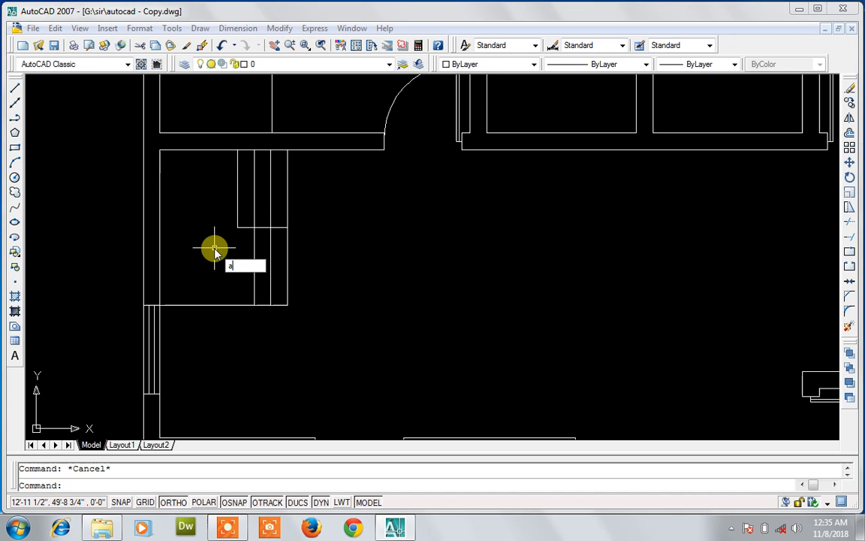
key("Return")
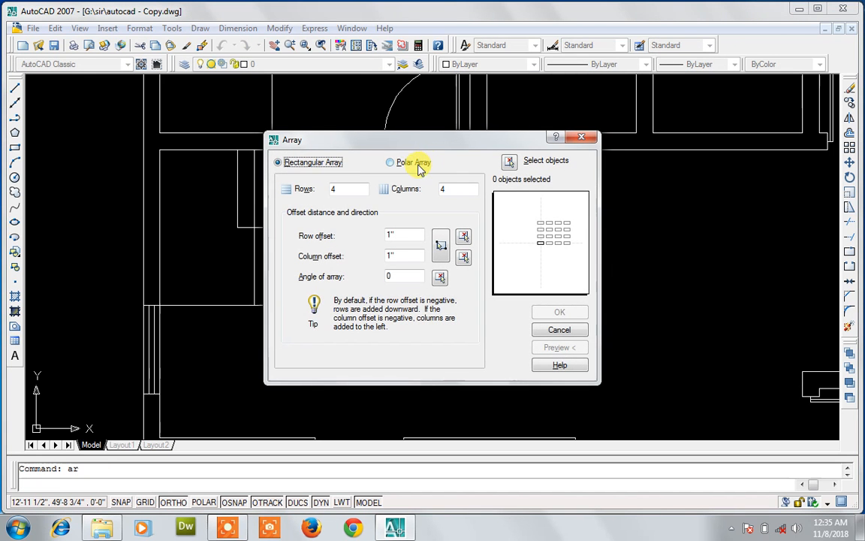
left_click(418, 168)
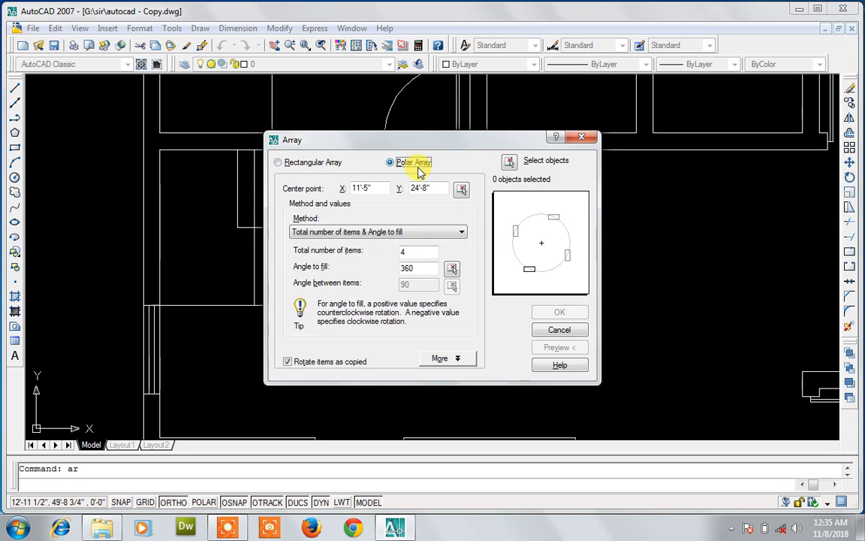
left_click(418, 251)
left_click_drag(418, 252, 396, 256)
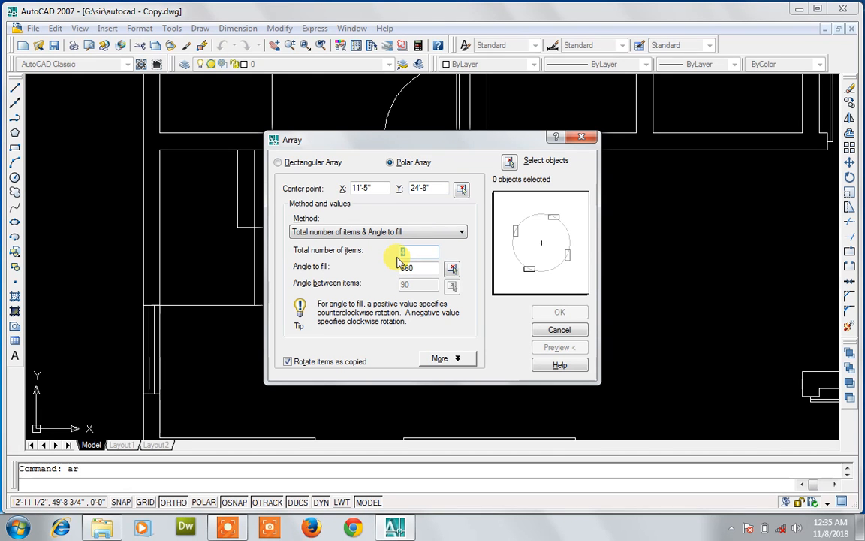
type("12")
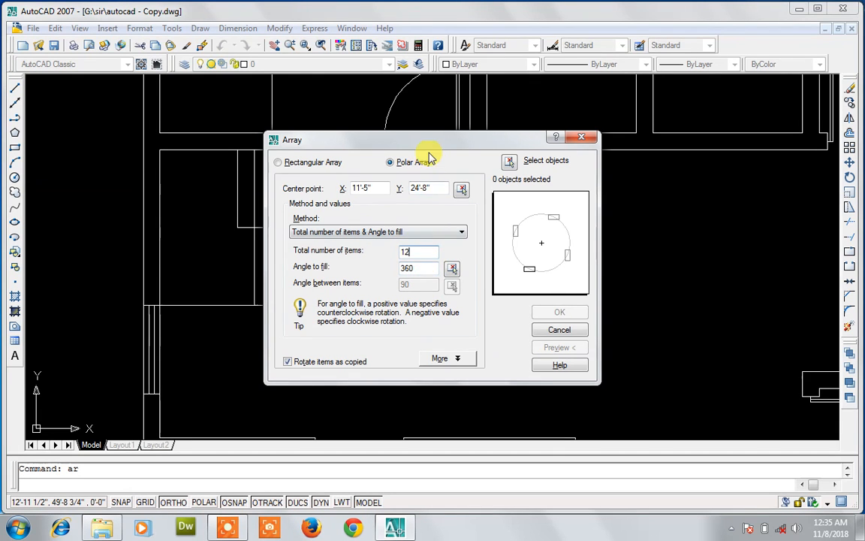
left_click_drag(413, 250, 387, 254)
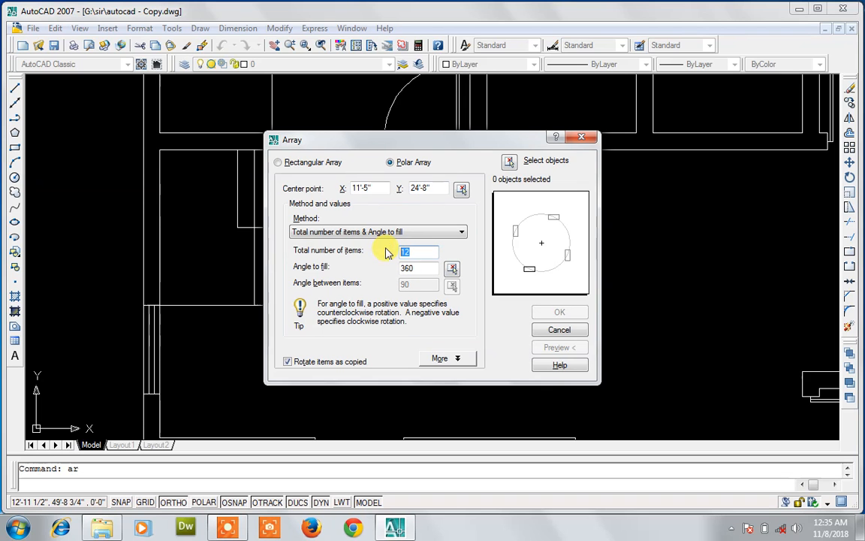
type("7")
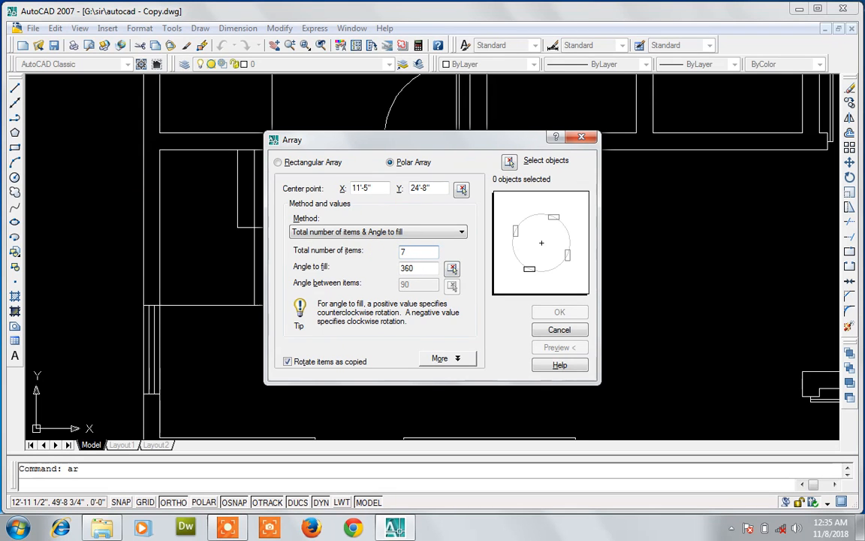
left_click_drag(443, 140, 458, 274)
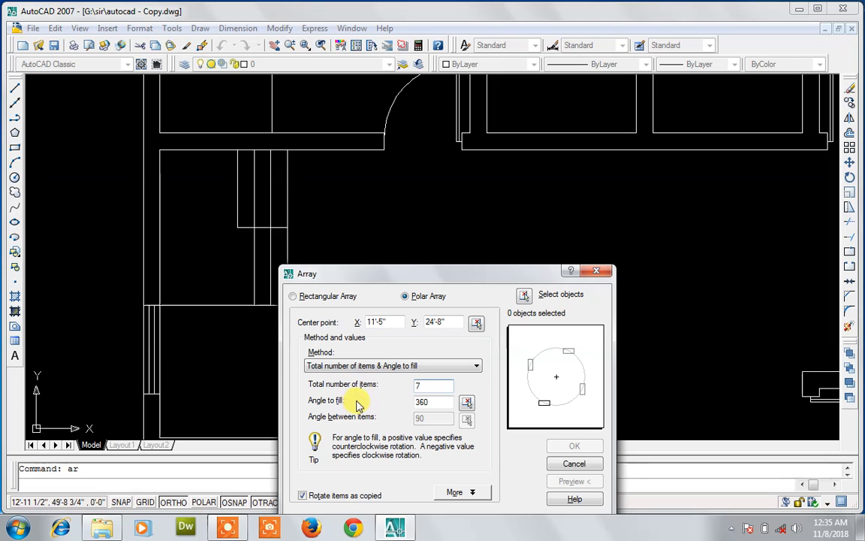
left_click(440, 403)
left_click_drag(440, 403, 417, 403)
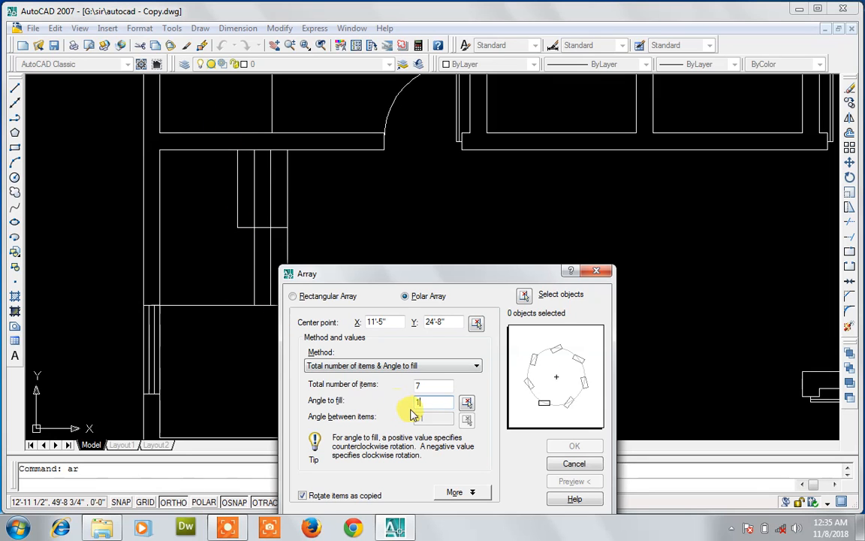
type("180")
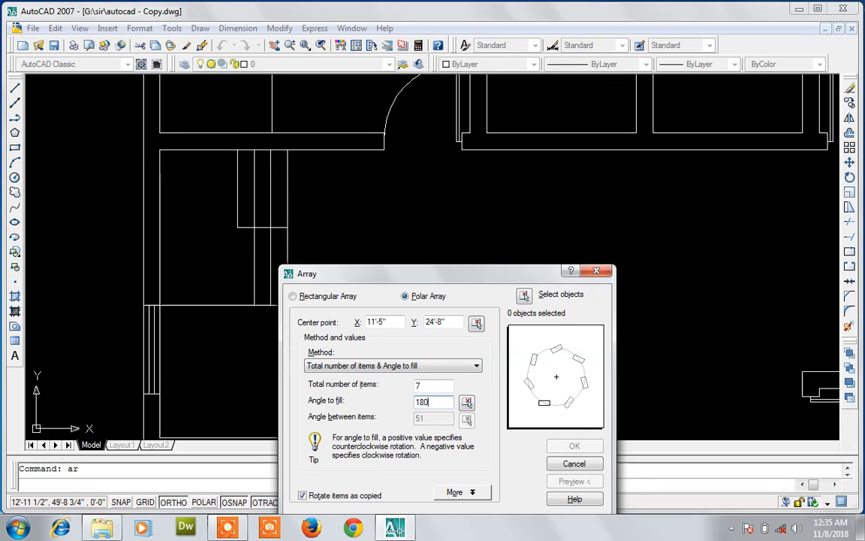
- Array the upper half of the landing's vertical edge line around its lower endpoint, previewing the winder steps before accepting
left_click(524, 296)
left_click(240, 208)
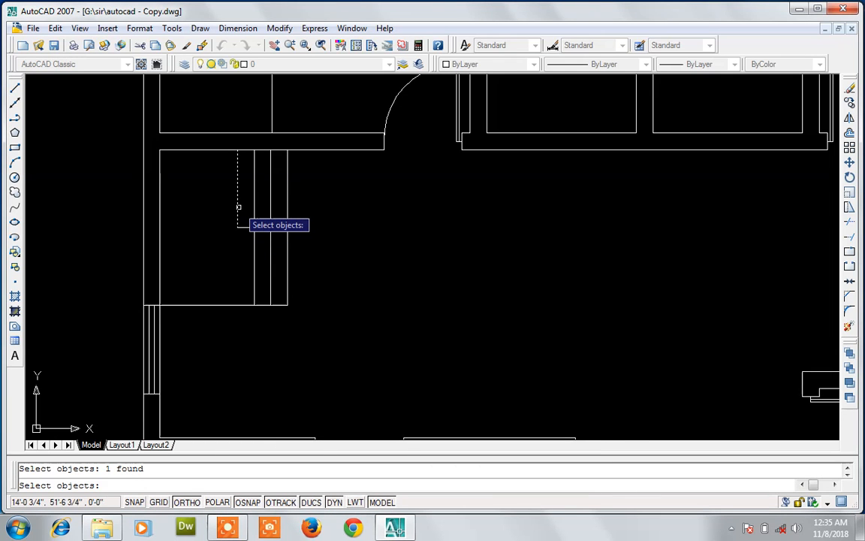
key("Return")
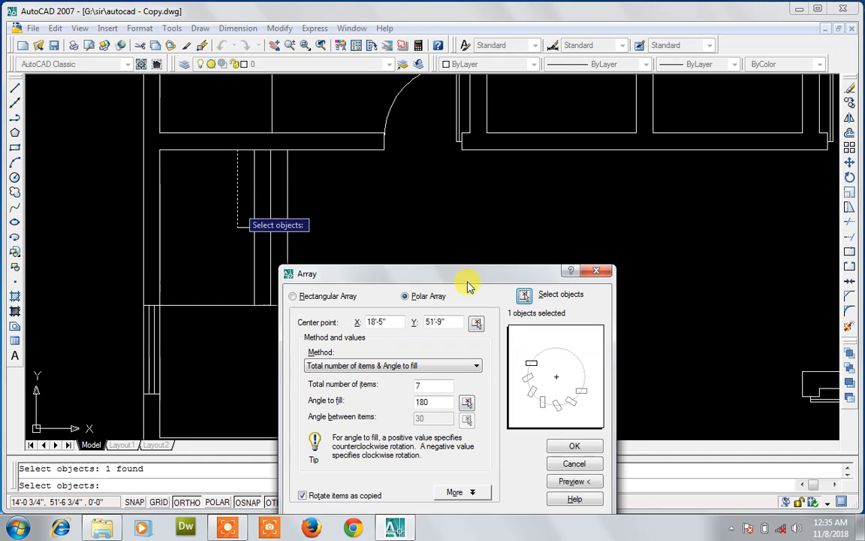
left_click(476, 322)
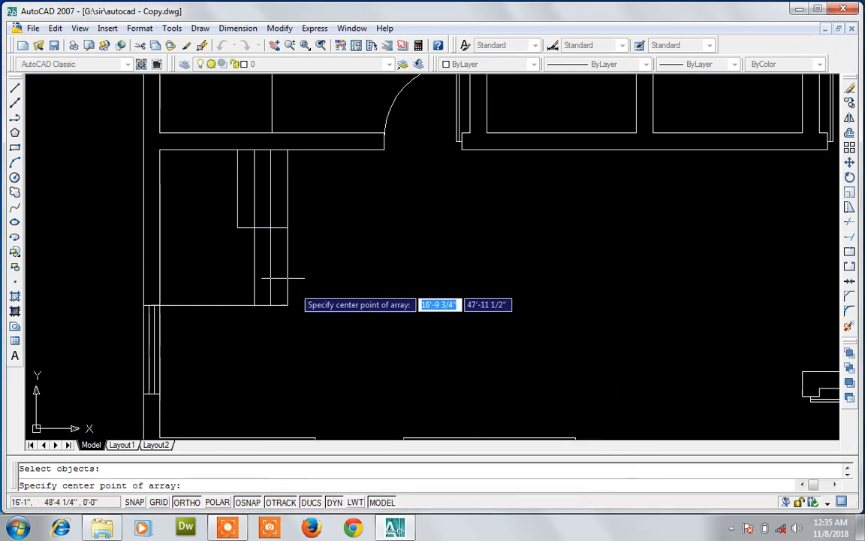
left_click(241, 225)
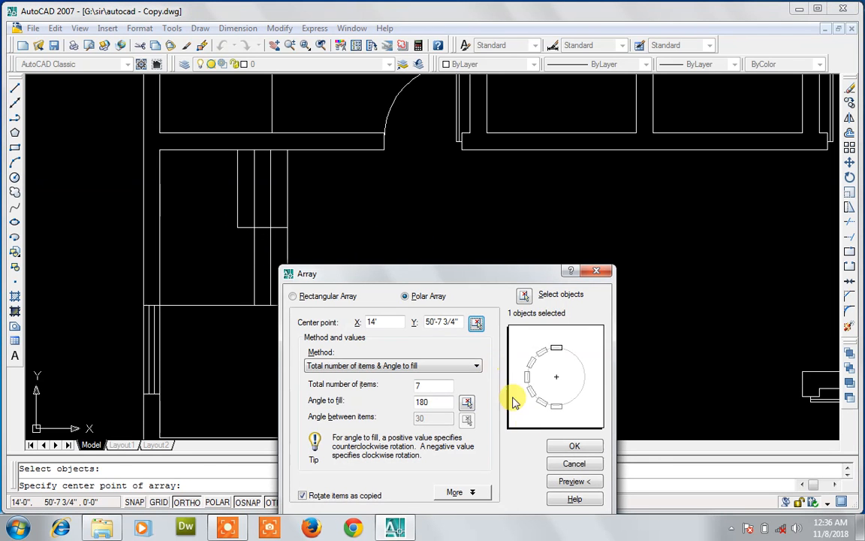
left_click(568, 482)
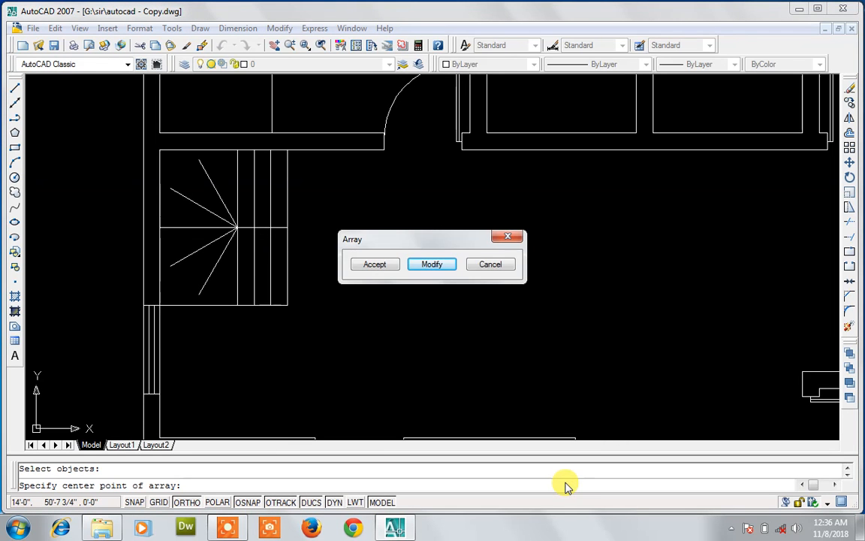
left_click(435, 272)
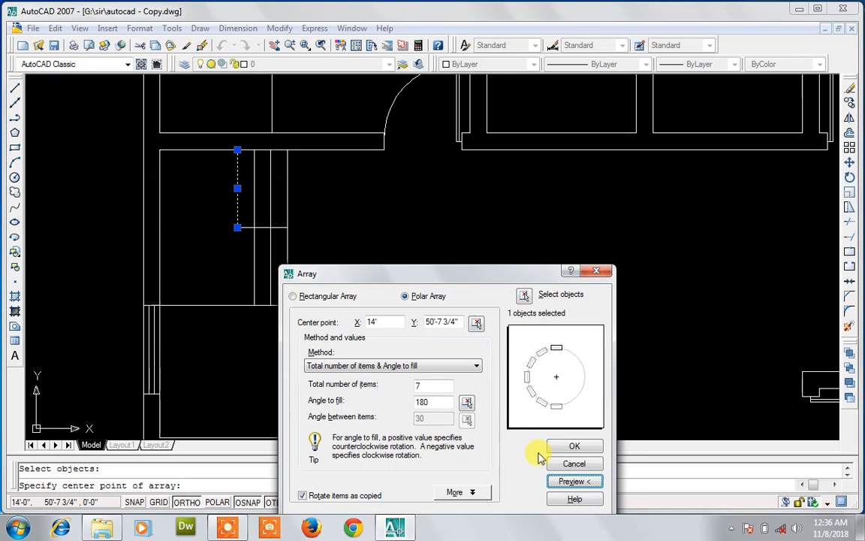
left_click(569, 483)
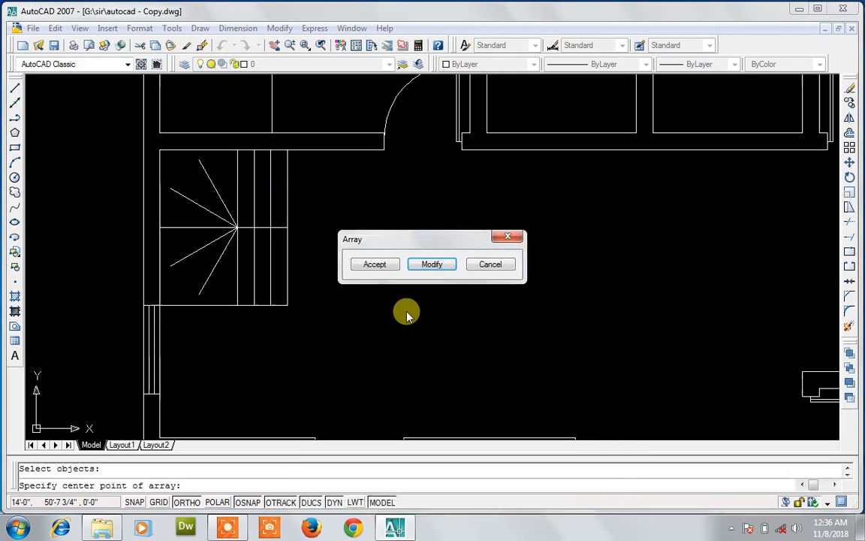
left_click(390, 268)
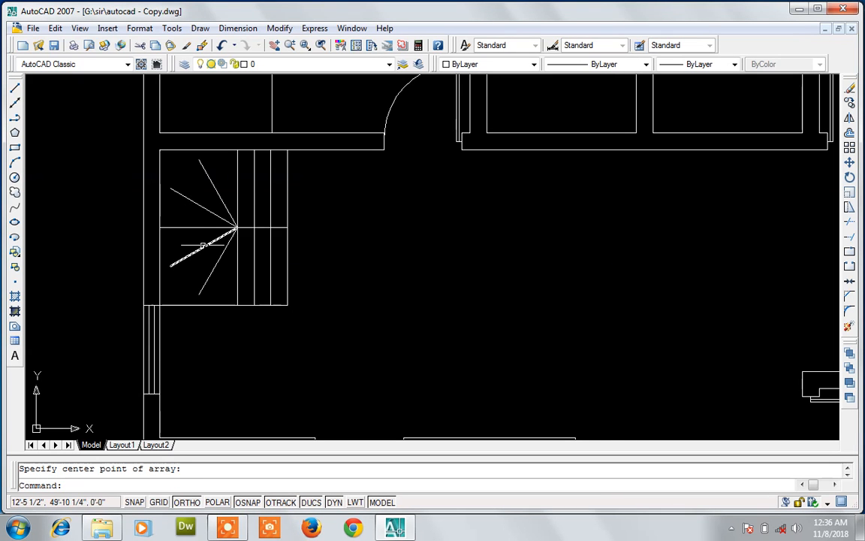
- Extend the four diagonal winder lines on the landing to the surrounding walls and the stair's lower edge
scroll(202, 245, "up", 4)
scroll(203, 245, "down", 4)
type("ex")
key("Return")
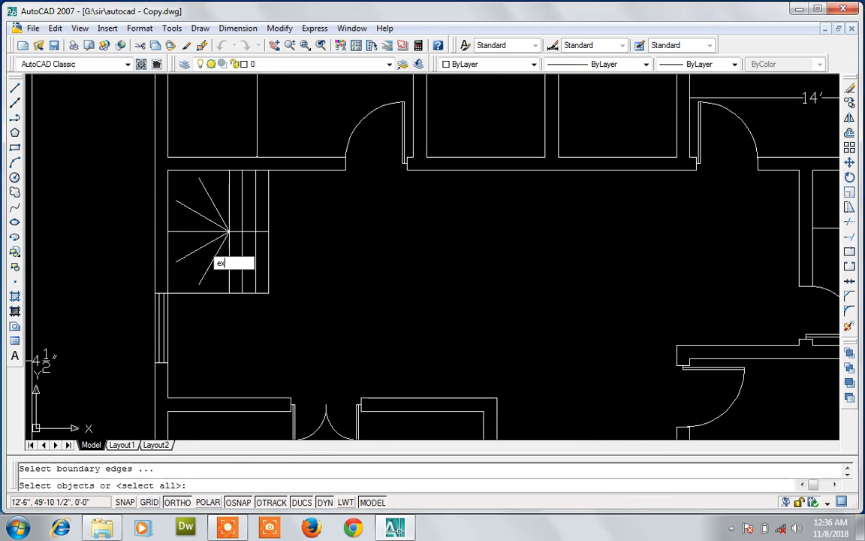
key("Return")
left_click(202, 190)
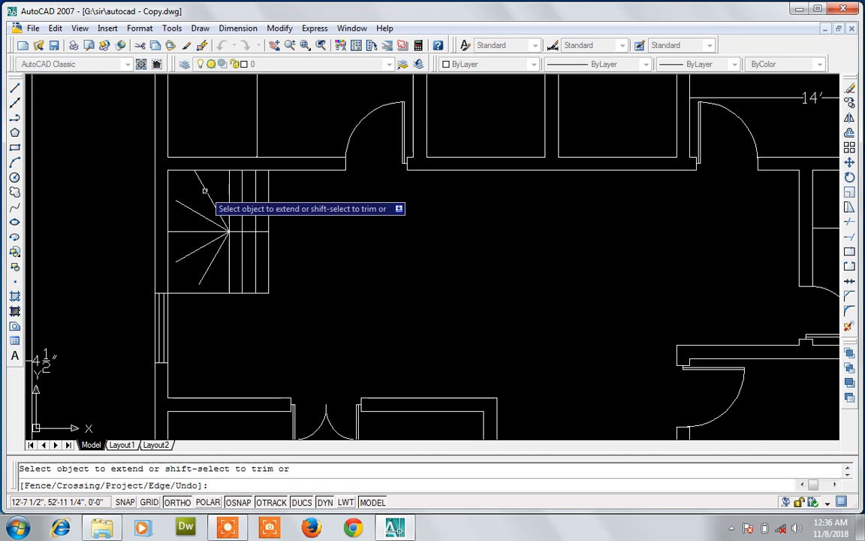
left_click(184, 204)
left_click(193, 252)
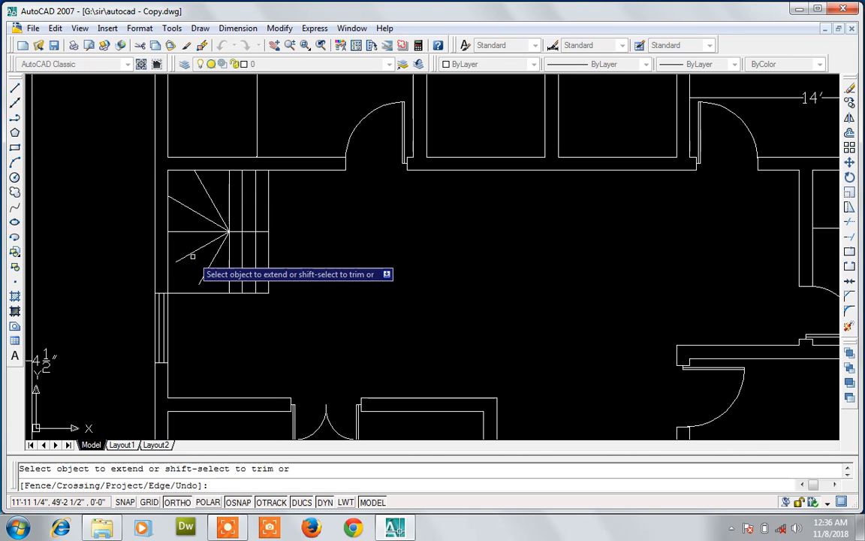
left_click(208, 267)
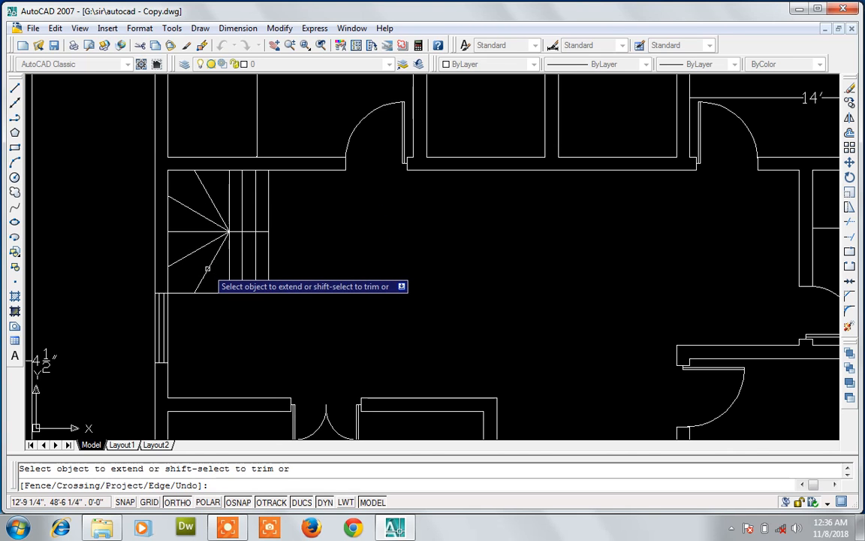
scroll(211, 297, "down", 3)
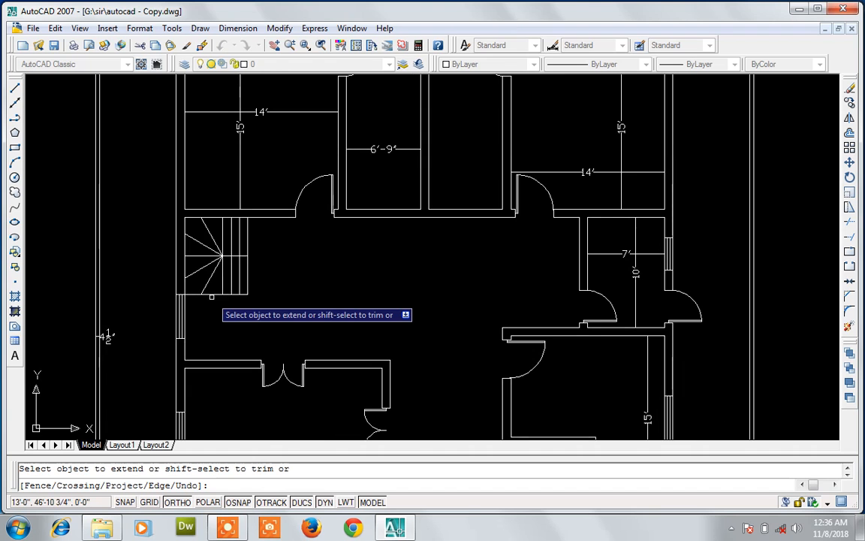
scroll(211, 297, "down", 5)
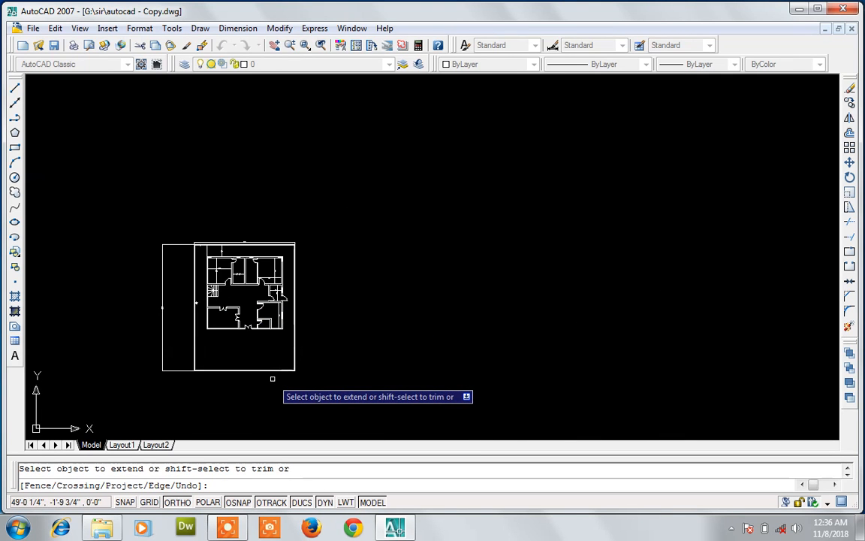
scroll(272, 377, "up", 5)
key("Escape")
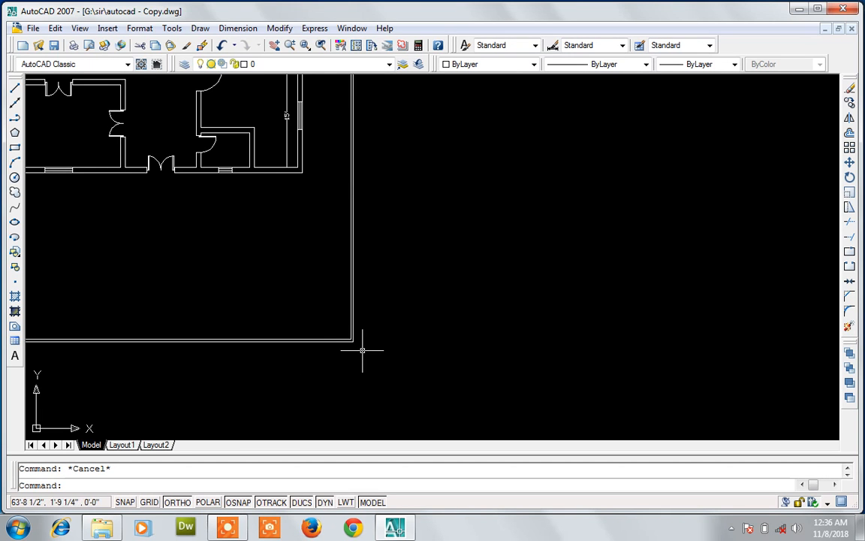
scroll(362, 350, "up", 1)
scroll(362, 350, "up", 2)
type("l")
key("Return")
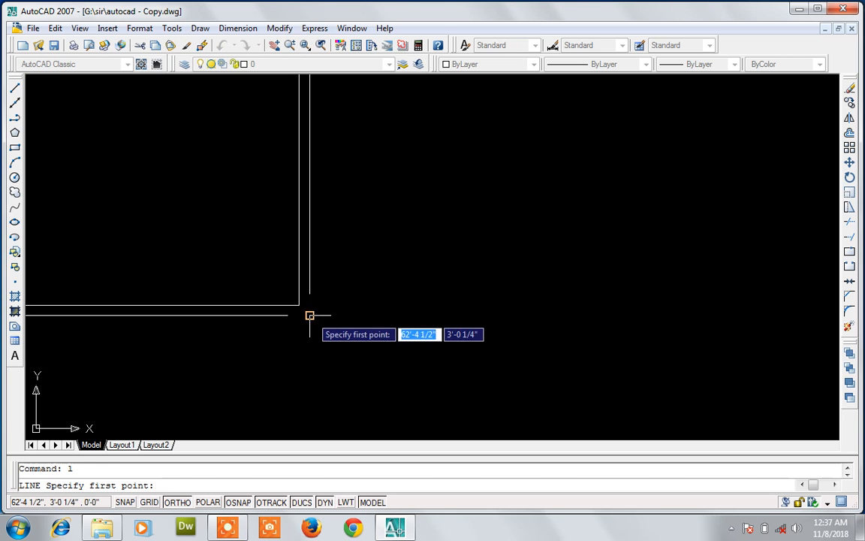
left_click(309, 314)
key("Escape")
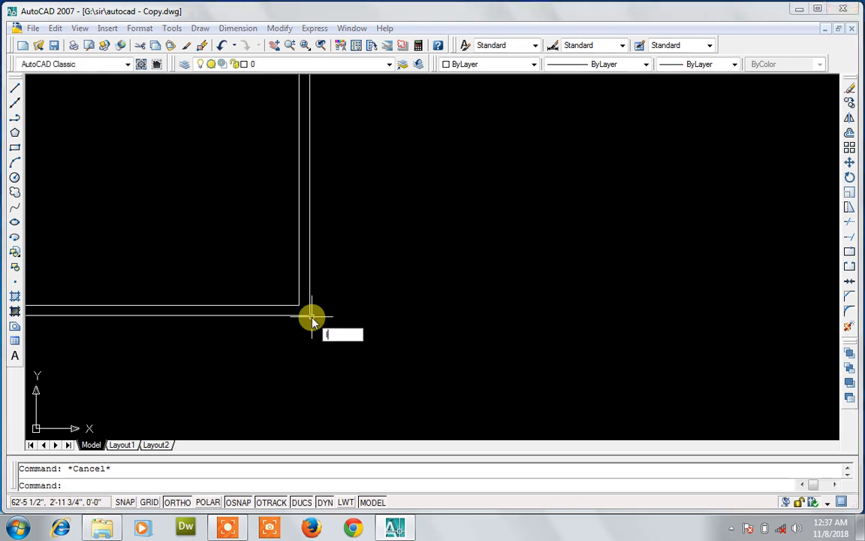
- Draw connected lines from the plot boundary wall's outer lower-right corner: 1'8" up, 1'6" left and 1'6" down
type("l")
key("Return")
left_click(309, 315)
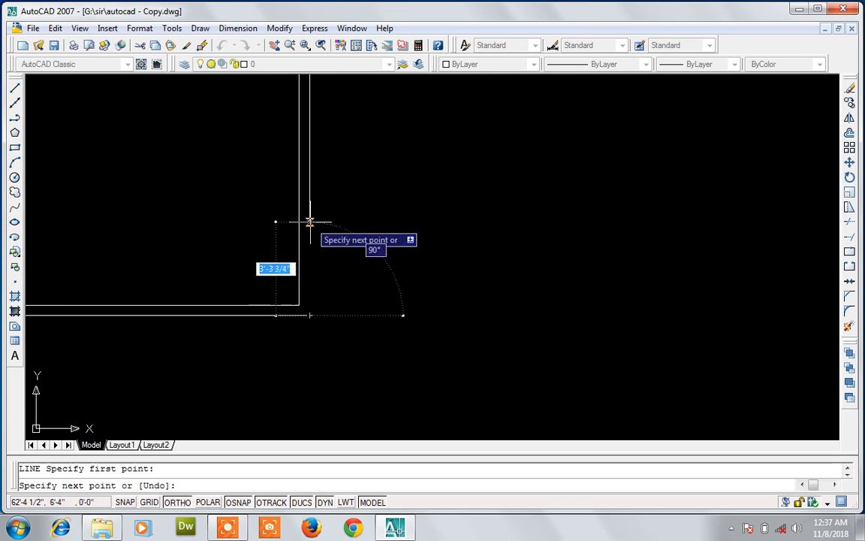
type("1'")
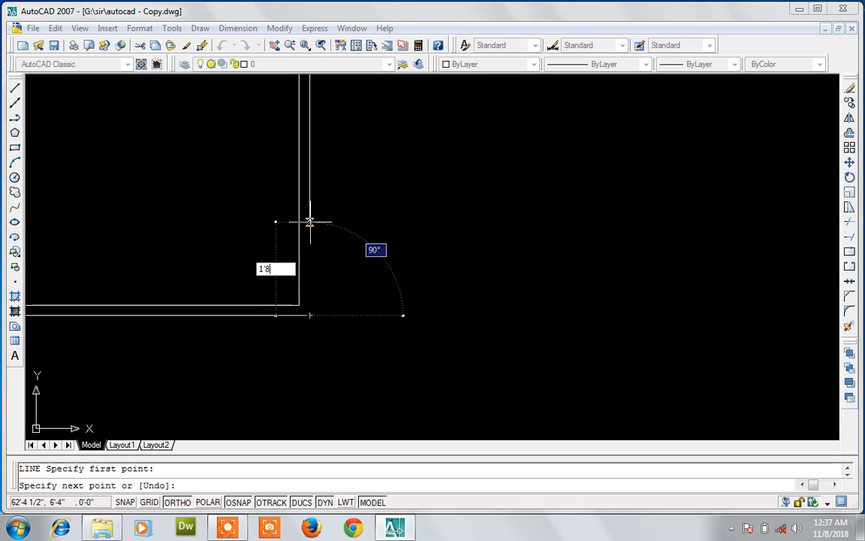
type("8")
key("Return")
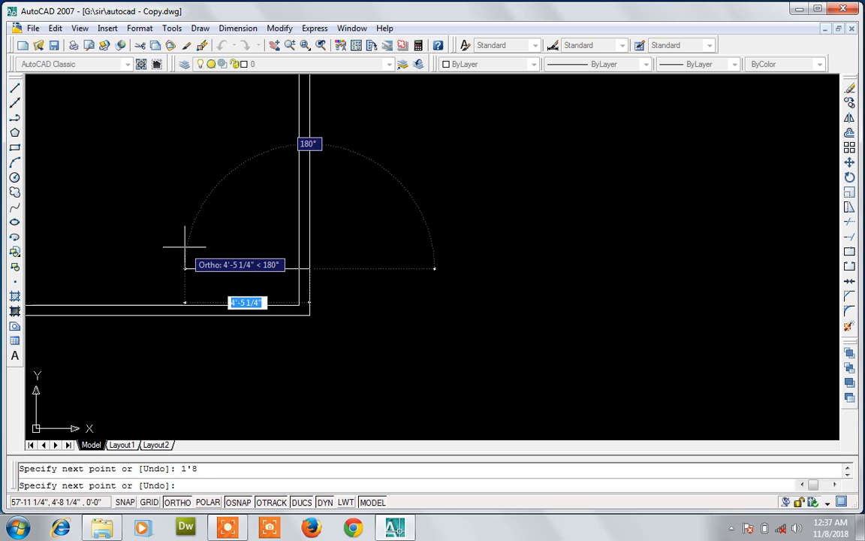
type("1")
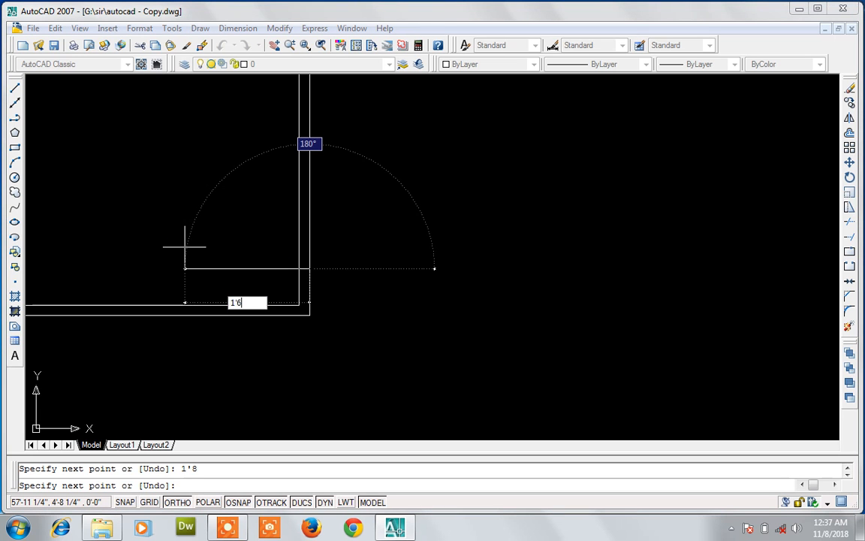
type("'6")
key("Return")
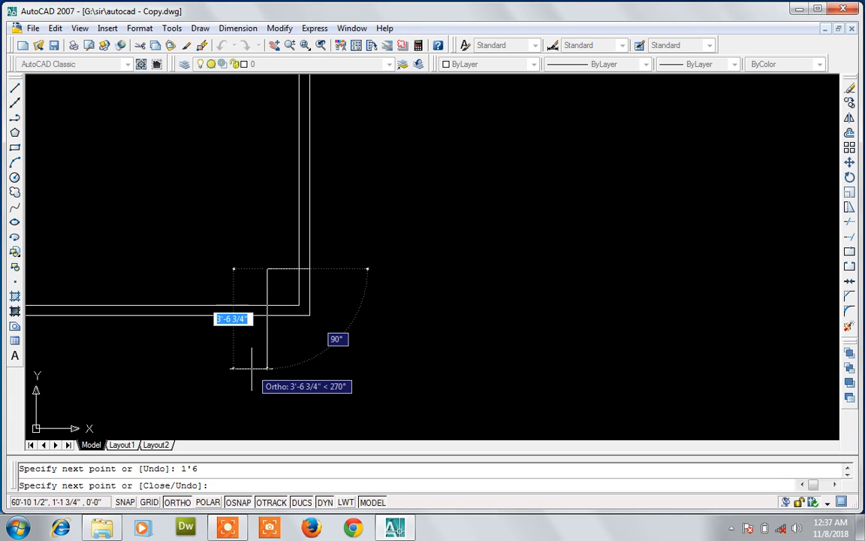
type("1'6")
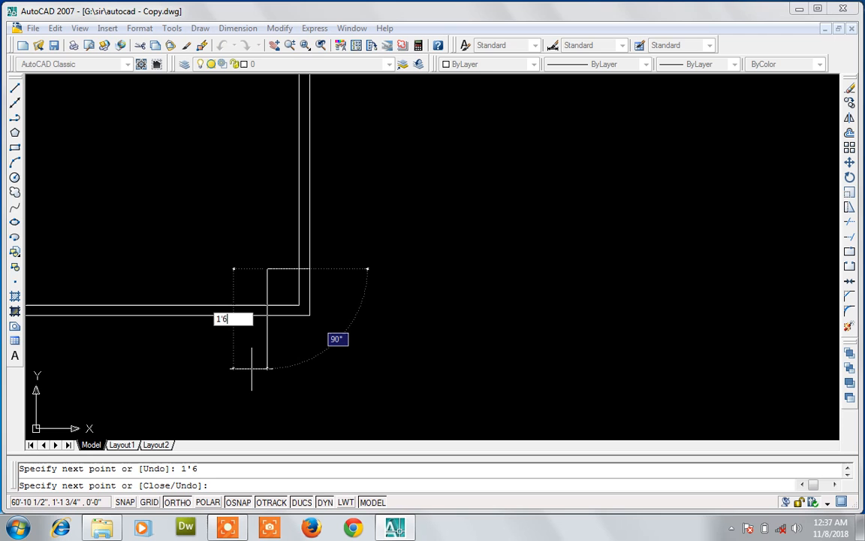
key("Return")
key("Escape")
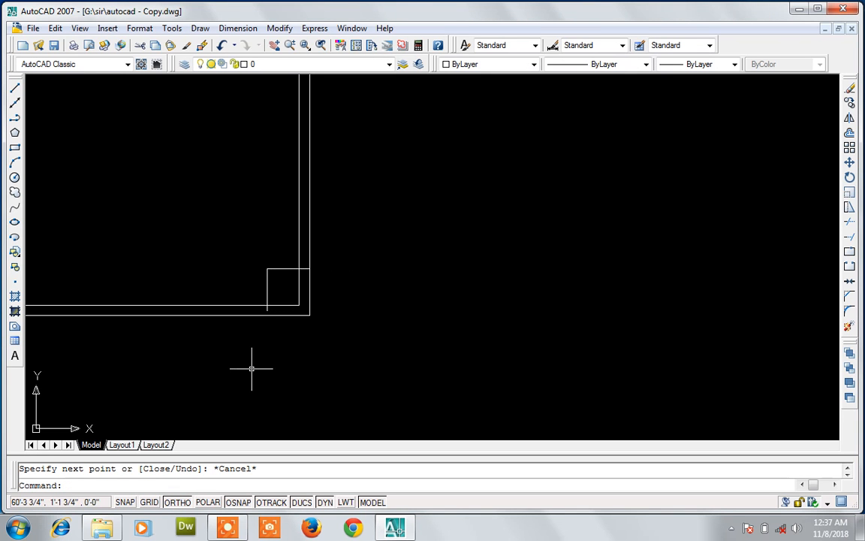
scroll(271, 301, "up", 3)
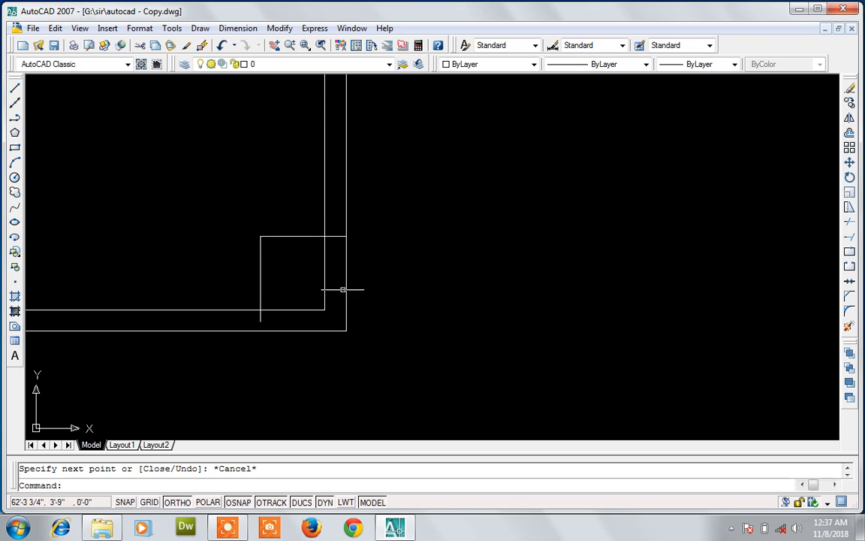
- Dimension the pillar outline's left vertical line at the boundary wall corner with an aligned dimension
left_click(258, 297)
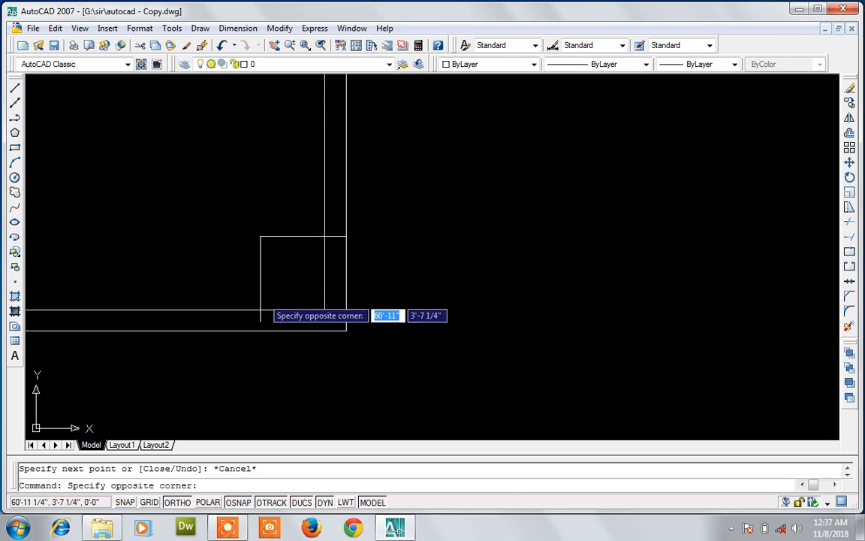
left_click(260, 301)
left_click(262, 297)
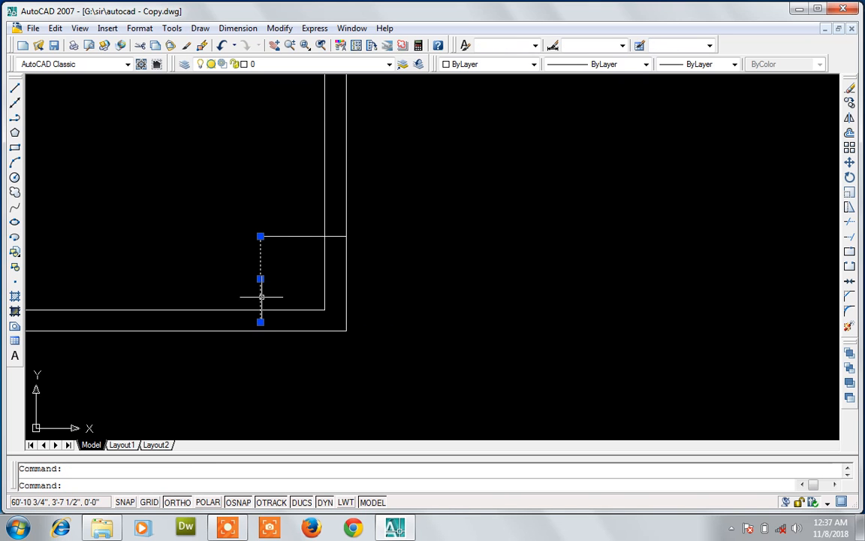
scroll(260, 320, "up", 6)
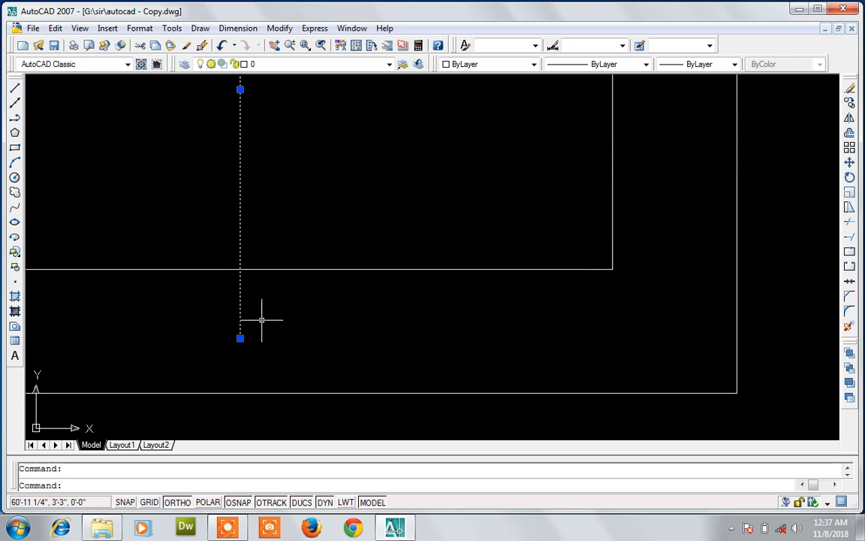
scroll(260, 320, "down", 3)
scroll(261, 321, "down", 2)
key("Escape")
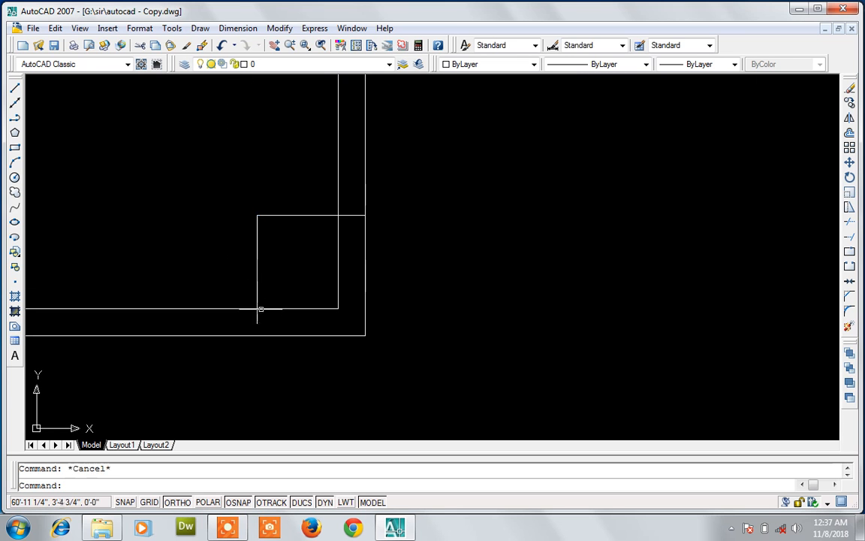
type("dal")
key("Return")
key("Return")
left_click(255, 299)
left_click(227, 291)
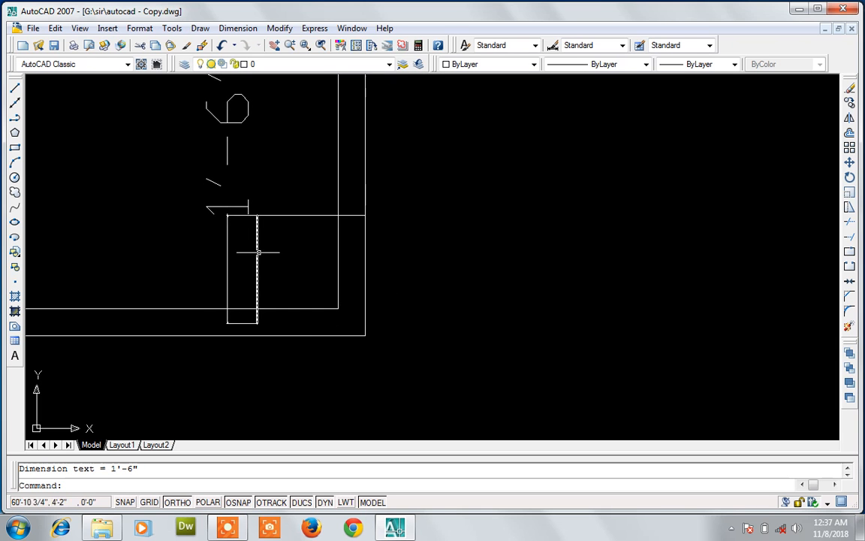
- Erase the aligned dimension together with all three lines of the corner pillar outline
left_click(274, 196)
left_click(187, 291)
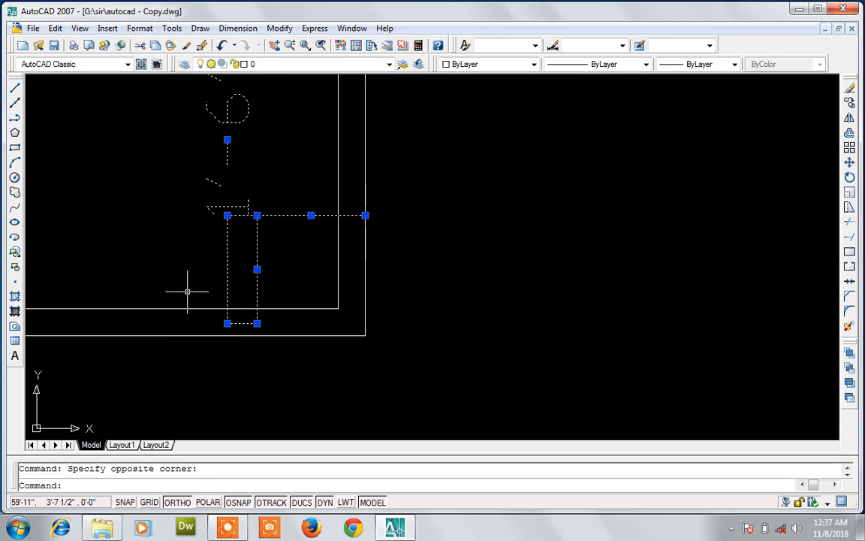
key("Delete")
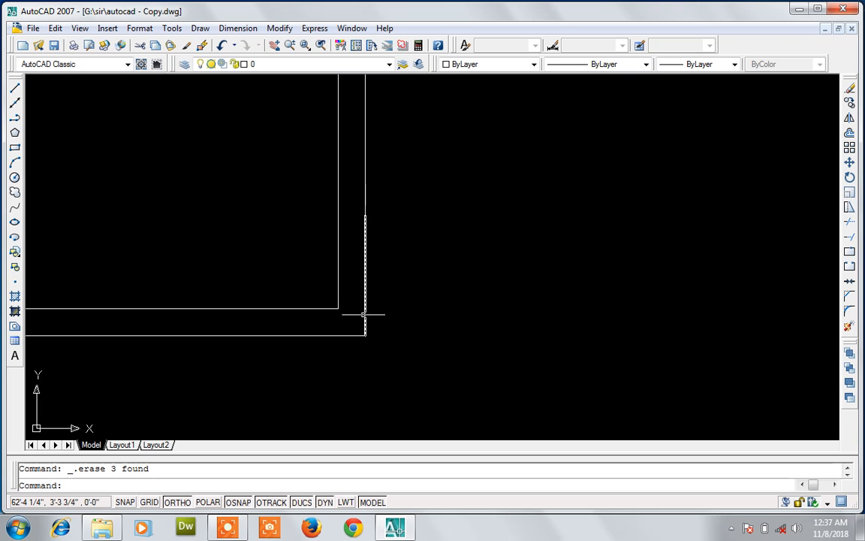
left_click(365, 281)
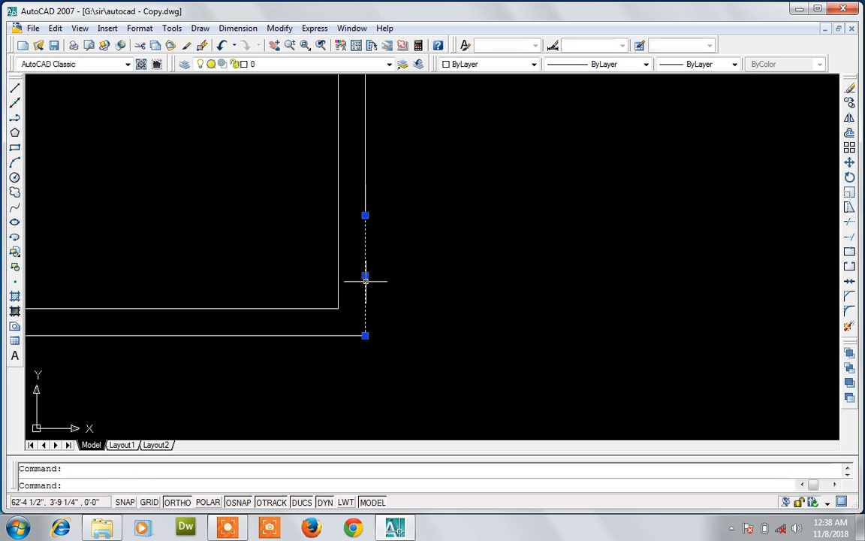
key("Delete")
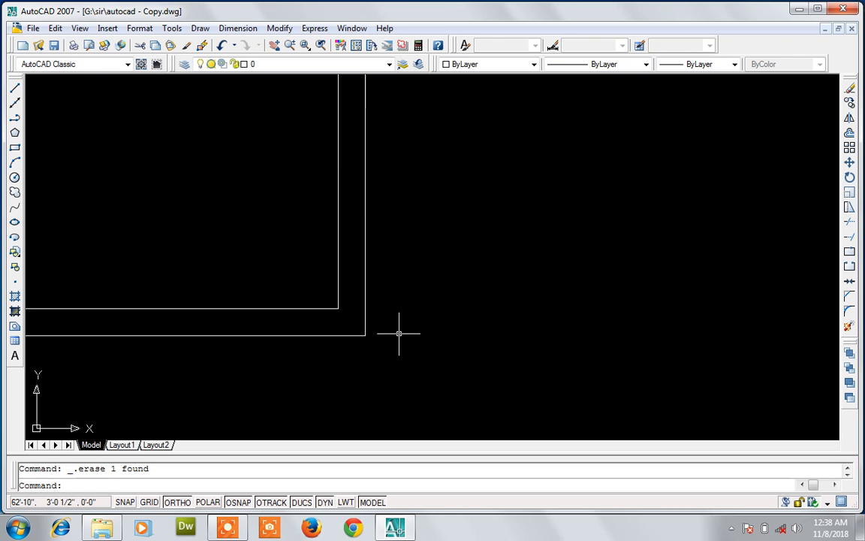
- Draw connected lines from the boundary wall's outer lower-right corner: 1'6" up, 1'6" left and 1'6" down, forming a square pillar
type("l")
key("Return")
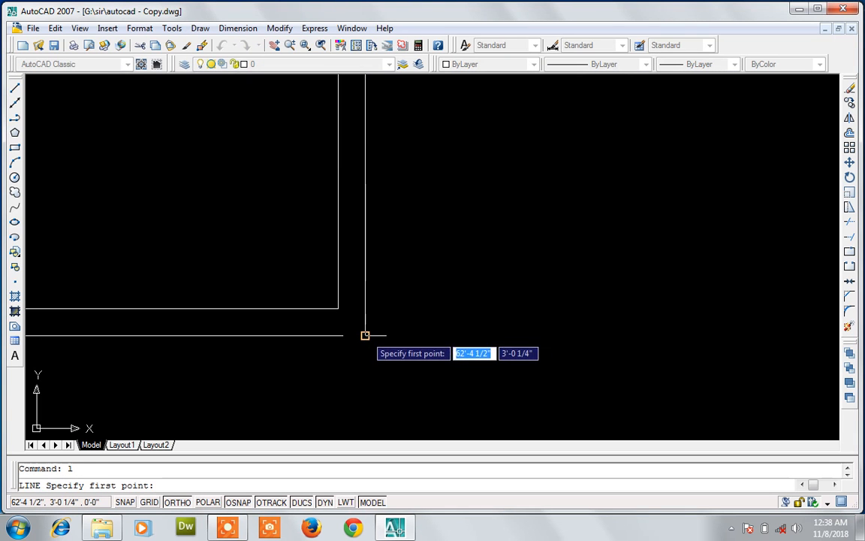
left_click(365, 335)
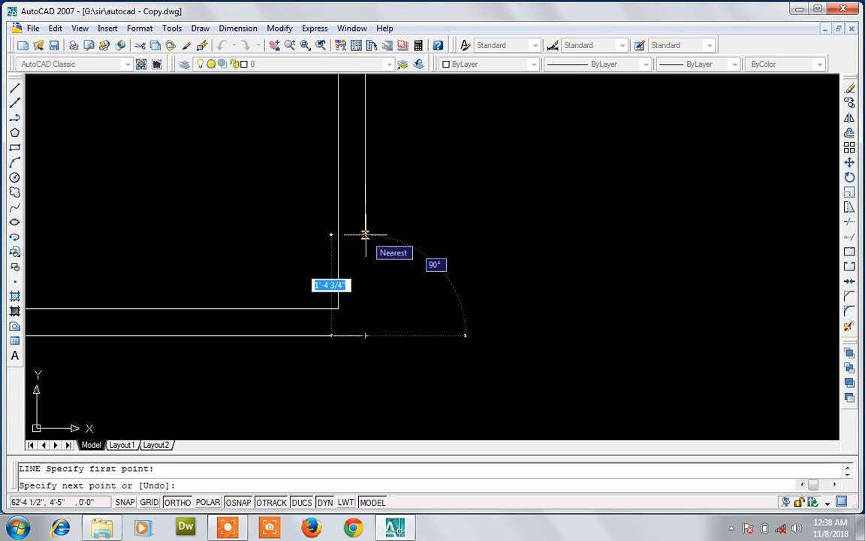
type("1")
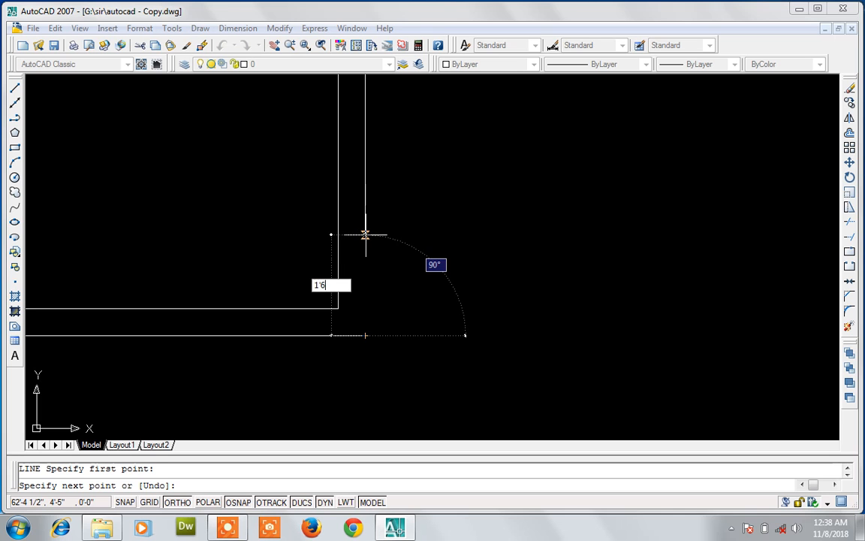
type("'6")
key("Return")
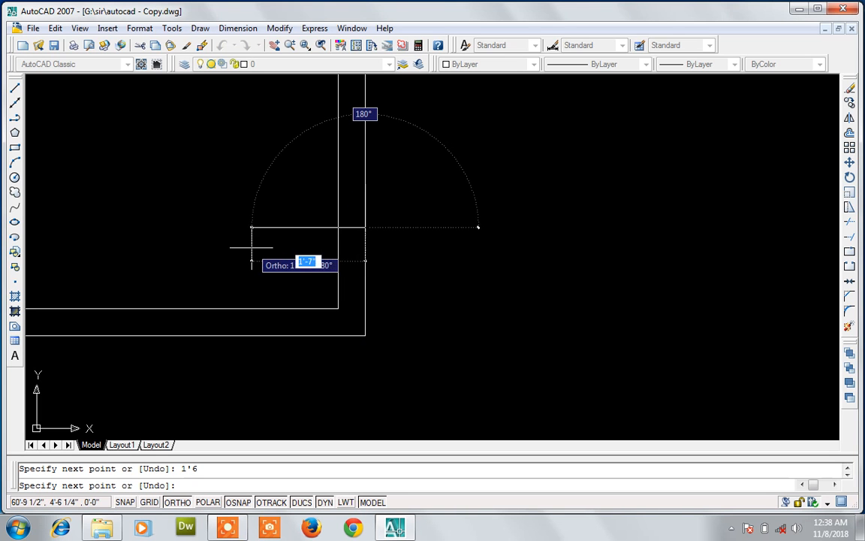
type("1'")
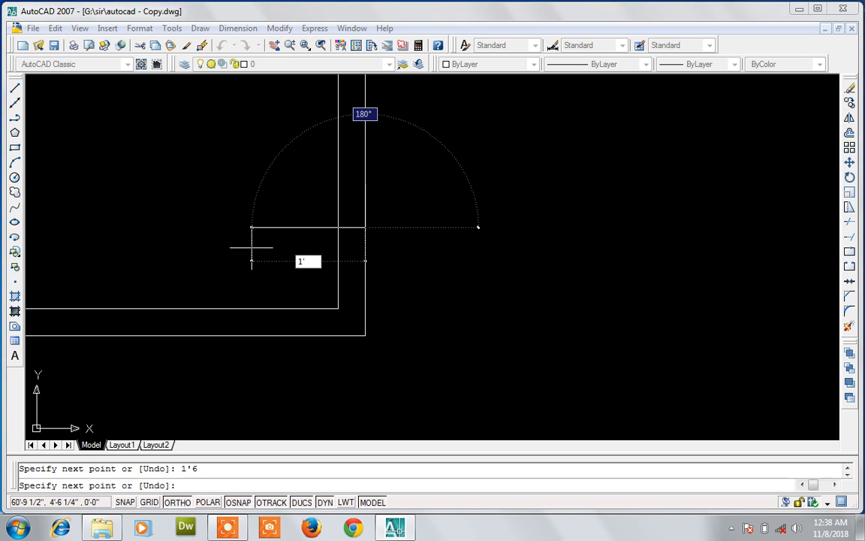
type("6")
key("Return")
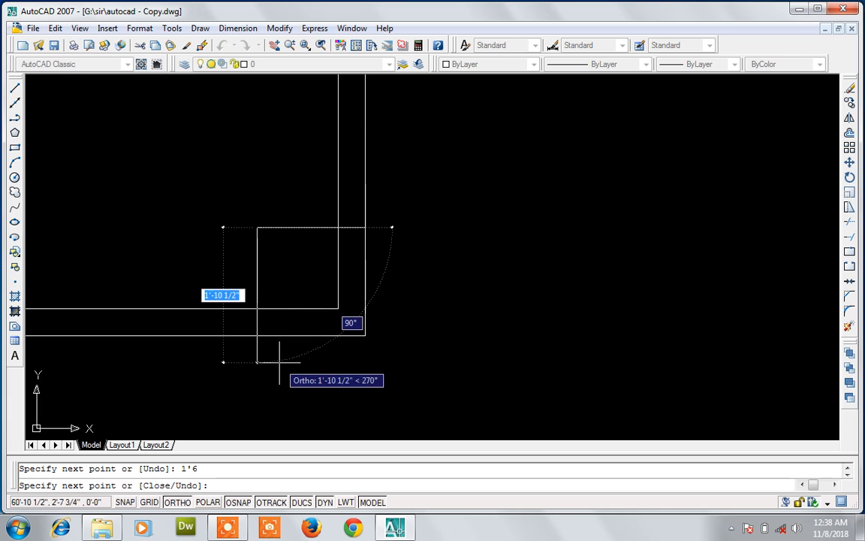
type("1'6")
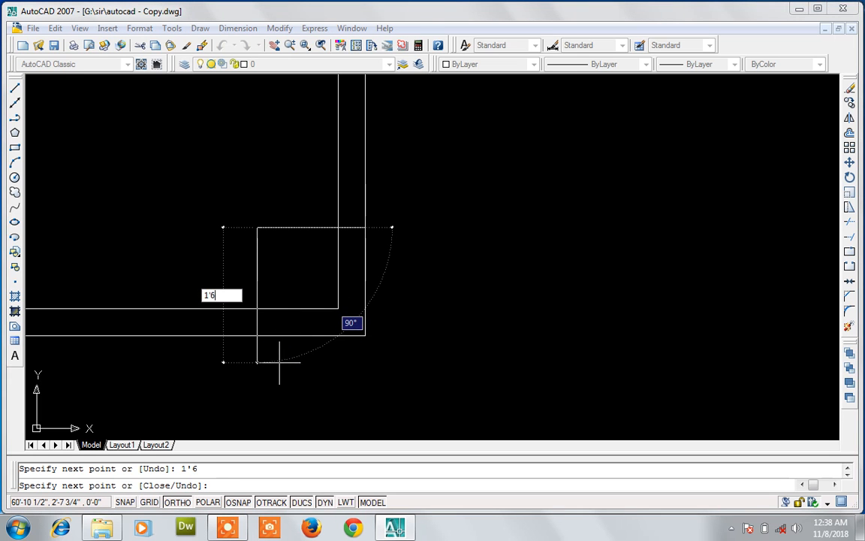
key("Escape")
key("Escape")
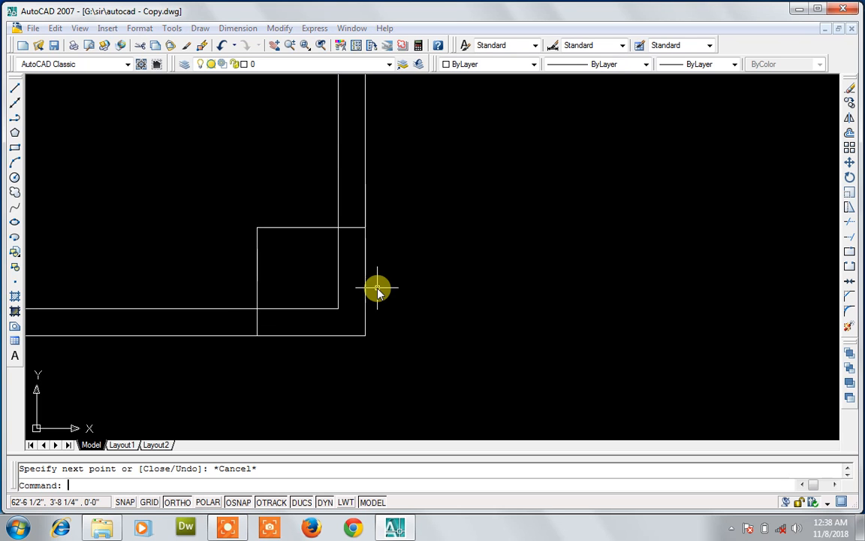
- Trim the two inner boundary wall lines where they run inside the corner pillar square
type("tr")
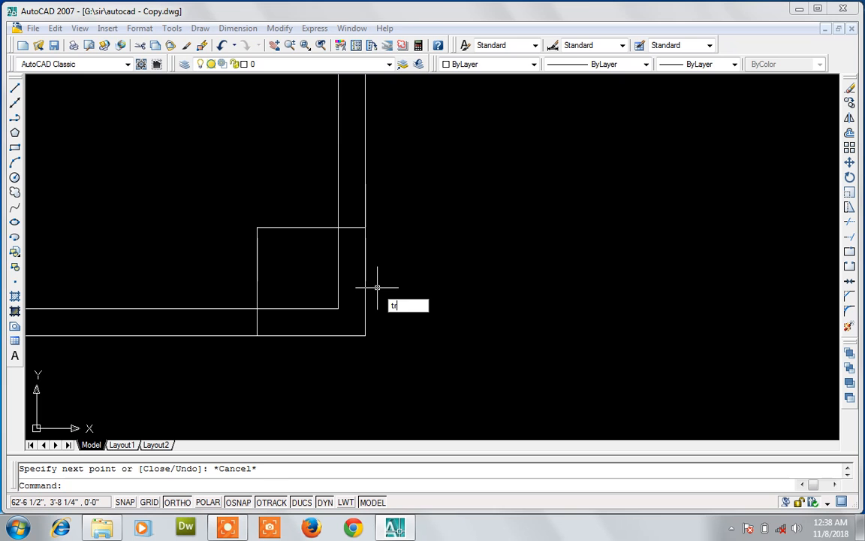
key("Return")
key("Return")
left_click(338, 271)
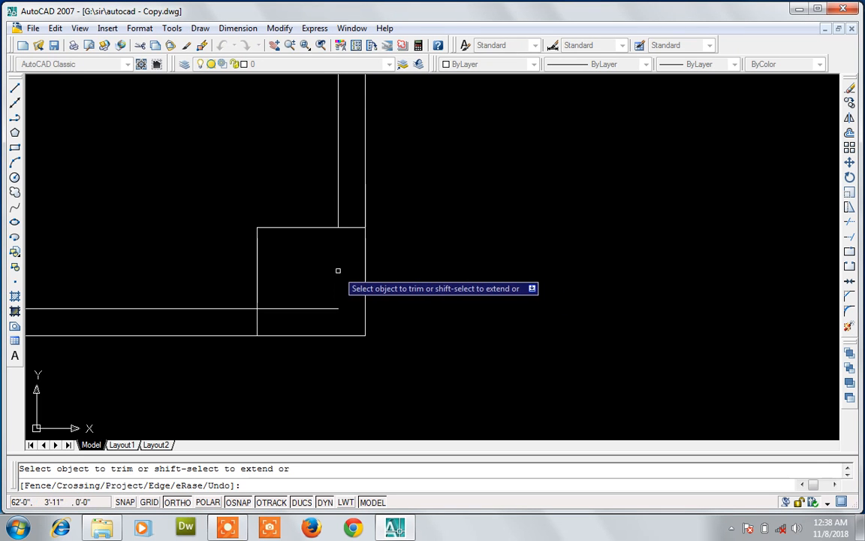
left_click(329, 308)
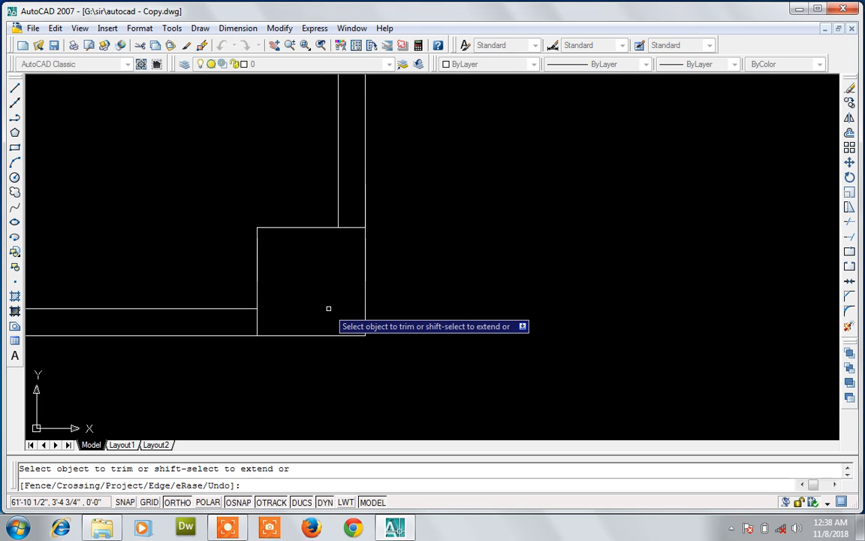
scroll(328, 308, "down", 3)
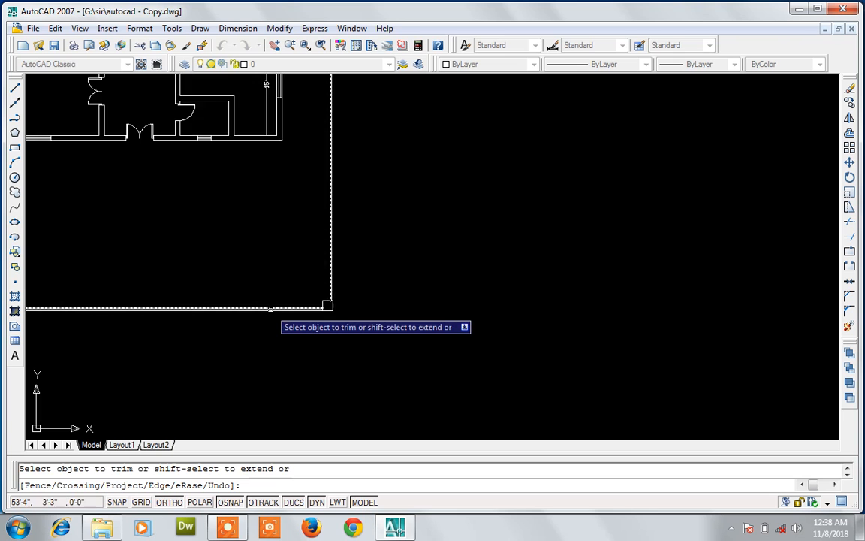
scroll(271, 308, "up", 3)
key("Escape")
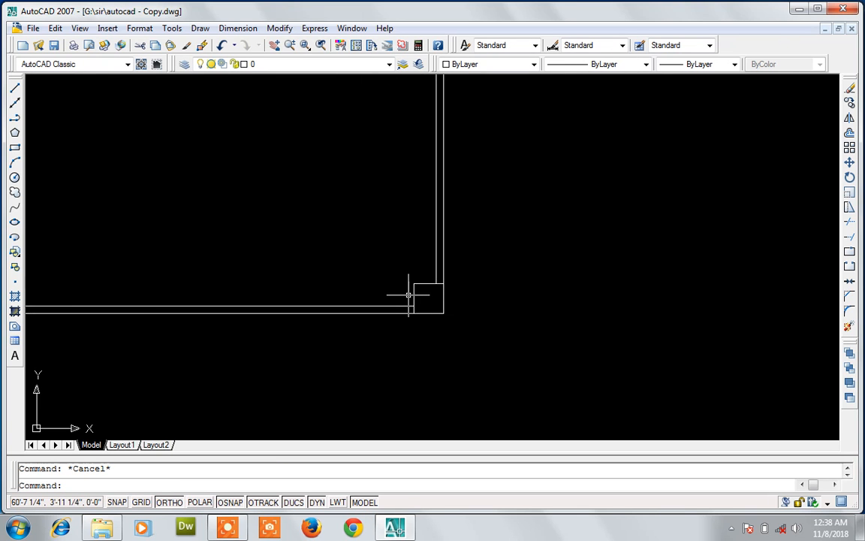
- Offset the corner pillar's left side line 10' to the left along the lower boundary wall
type("o")
key("Return")
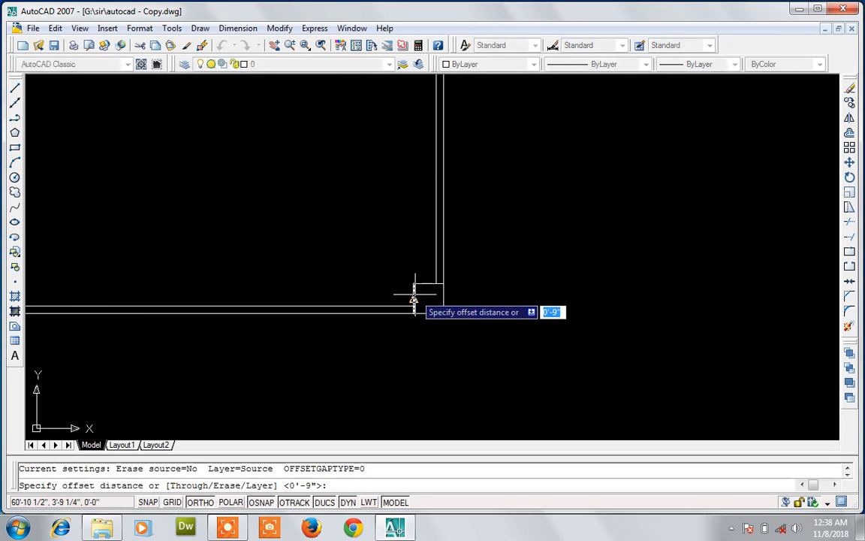
type("10")
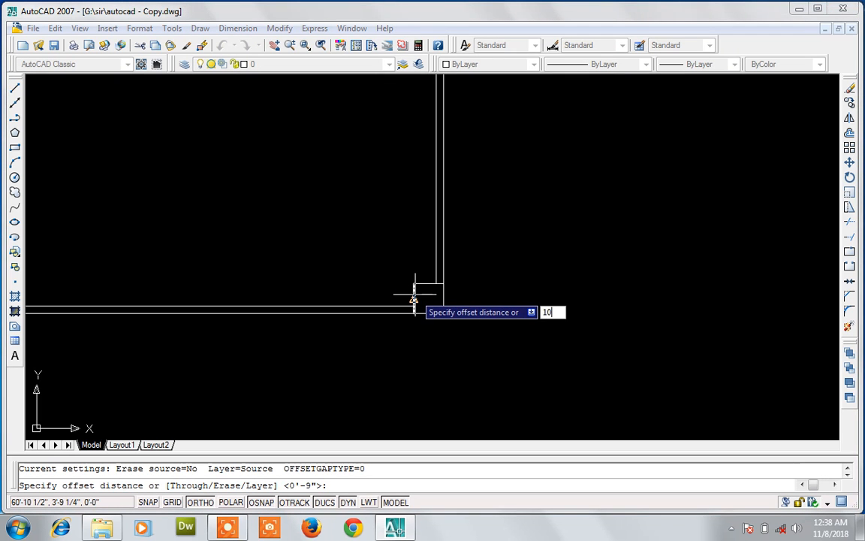
type("'")
key("Return")
left_click(414, 294)
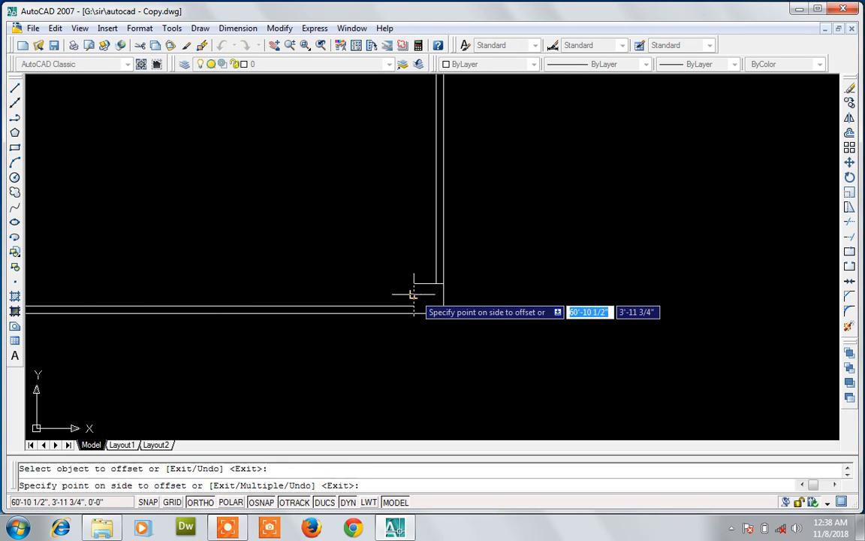
left_click(342, 288)
key("Escape")
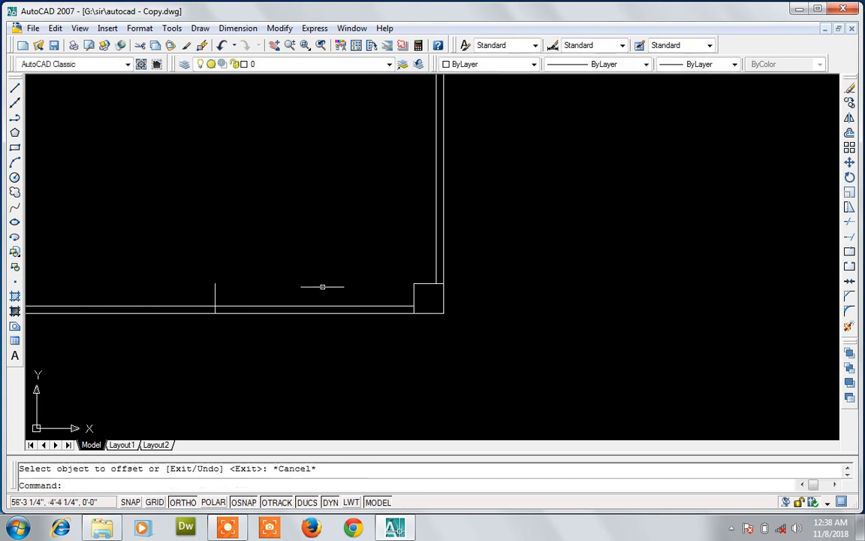
- Draw a second square pillar from the offset line's upper end with lines 1'6" left and 1'6" down
type("l")
key("Return")
left_click(216, 284)
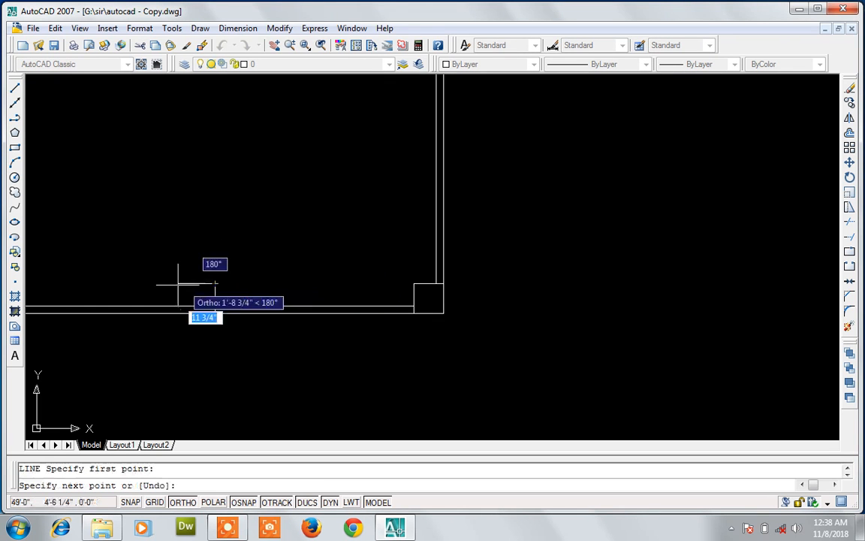
type("1'")
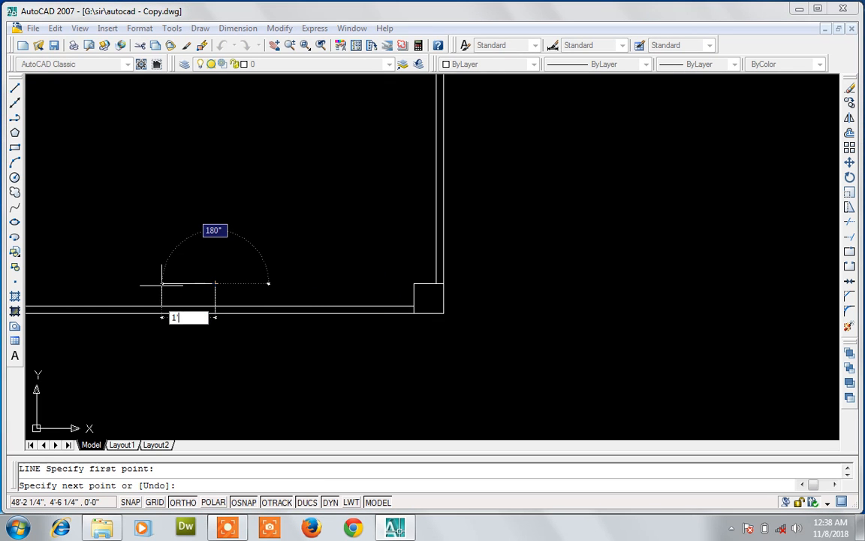
type("6")
key("Return")
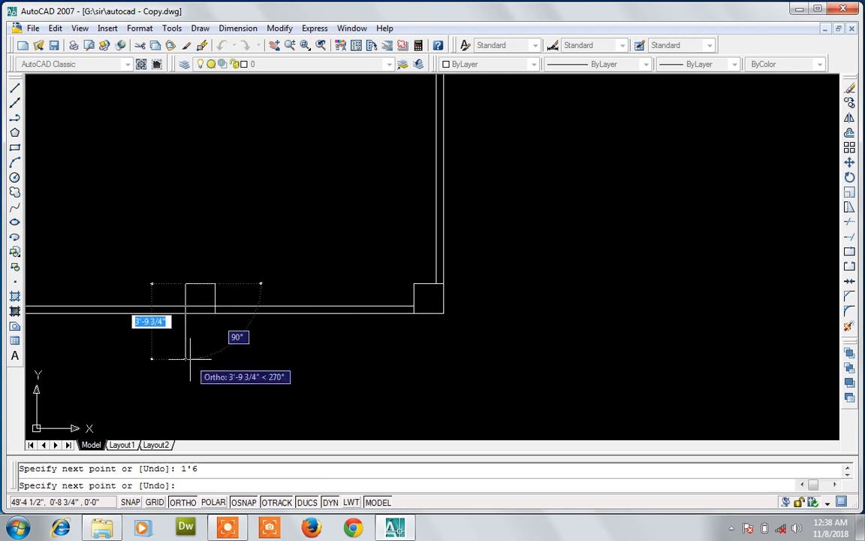
type("1'")
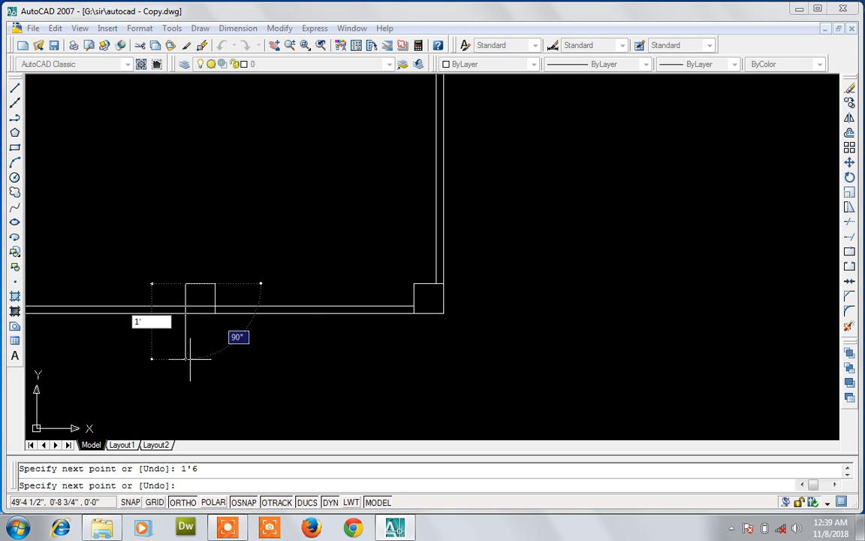
key("Return")
key("Escape")
key("Escape")
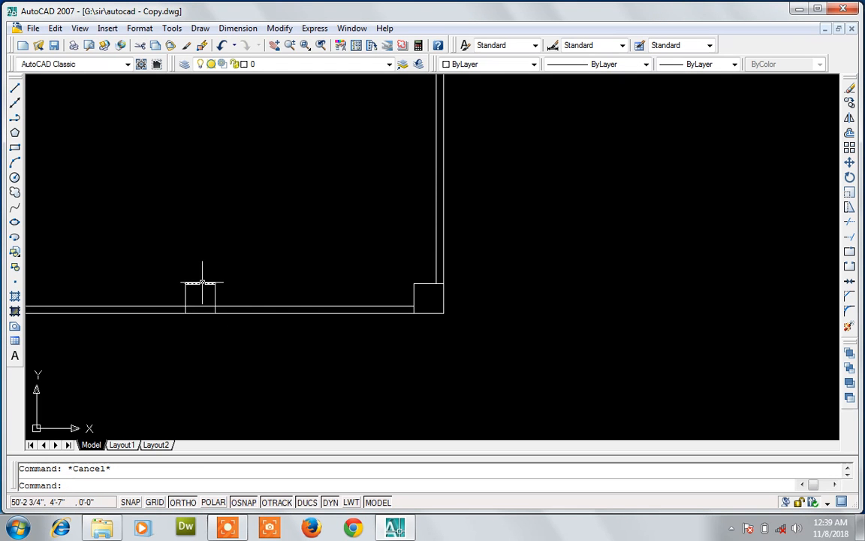
- Trim the inner wall line inside the second pillar and the outer wall line between the two pillars
scroll(202, 282, "down", 3)
scroll(202, 283, "up", 5)
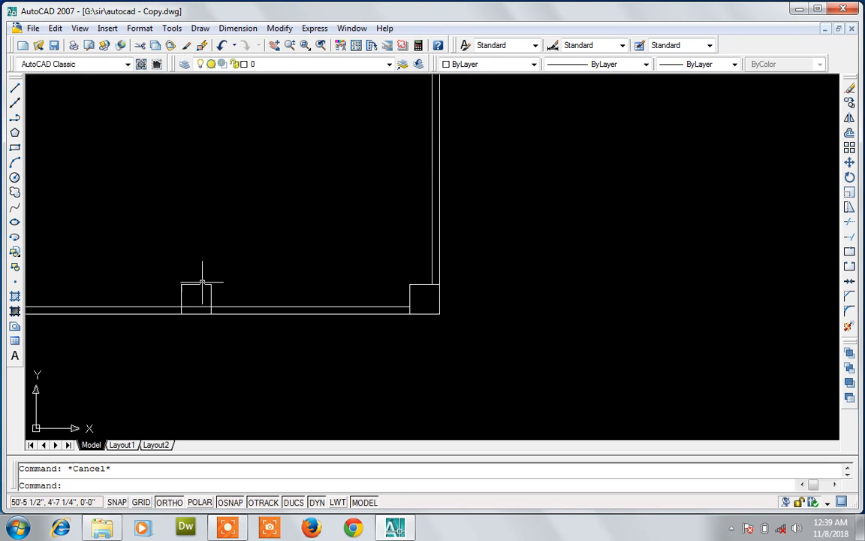
type("tr")
key("Return")
key("Return")
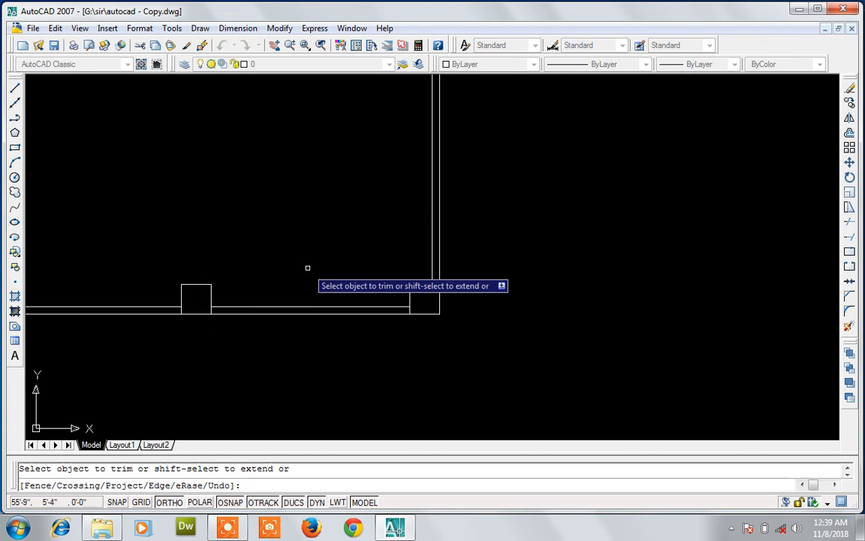
left_click(295, 312)
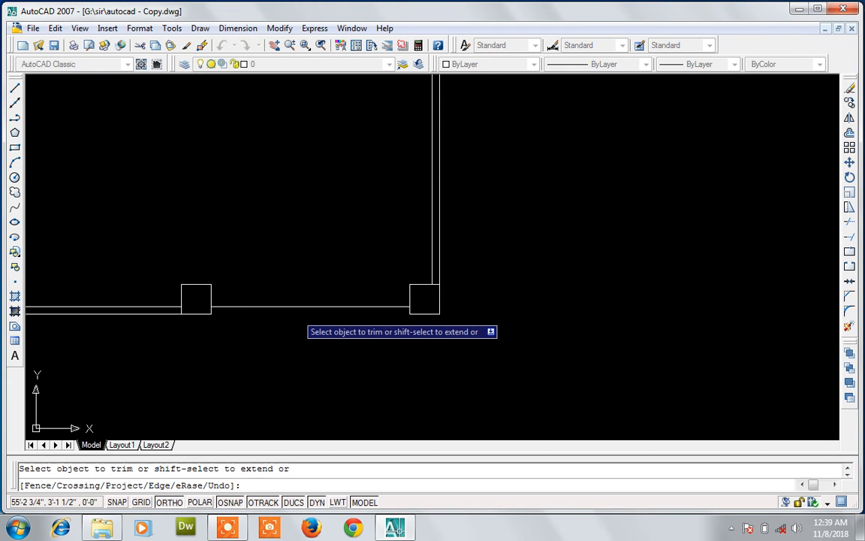
key("Escape")
- Erase the remaining inner wall line between the corner pillar and the second pillar
double_click(304, 306)
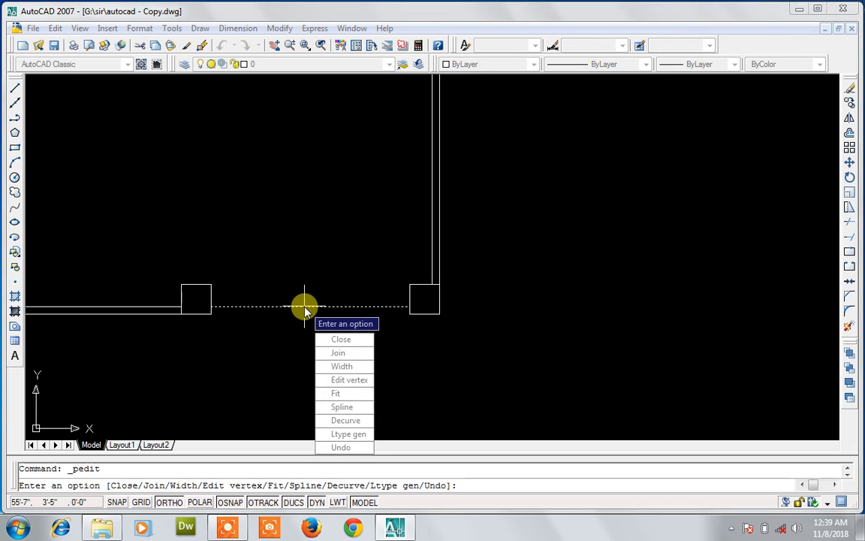
key("Escape")
left_click(310, 295)
left_click(308, 316)
key("Delete")
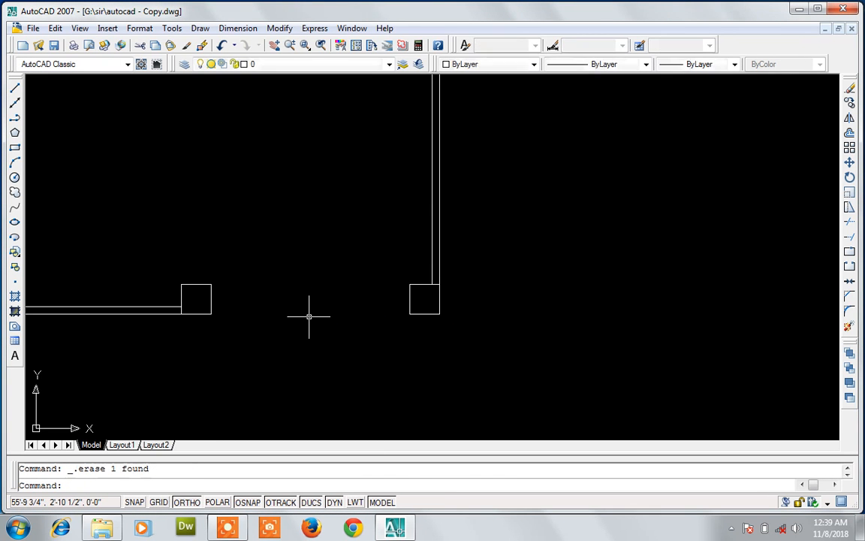
- Offset the second pillar's left side line 3' to the left along the lower boundary wall
scroll(308, 316, "down", 5)
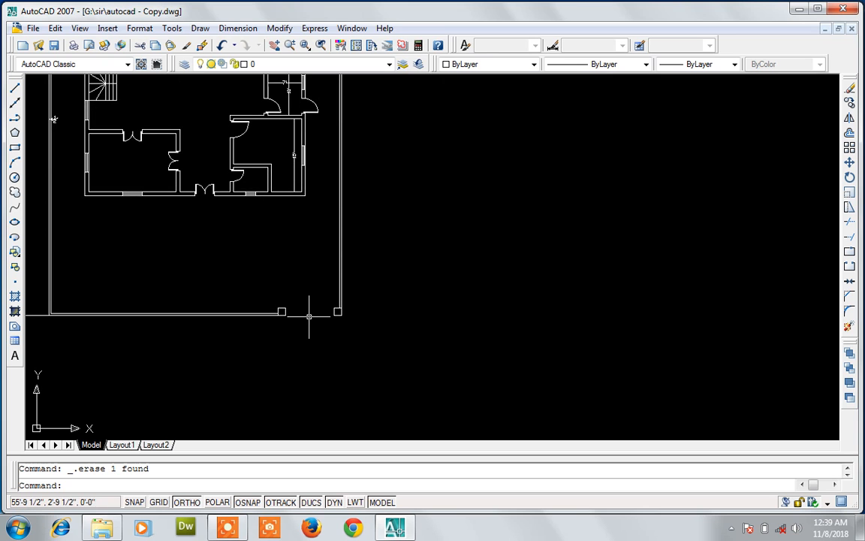
scroll(265, 305, "up", 5)
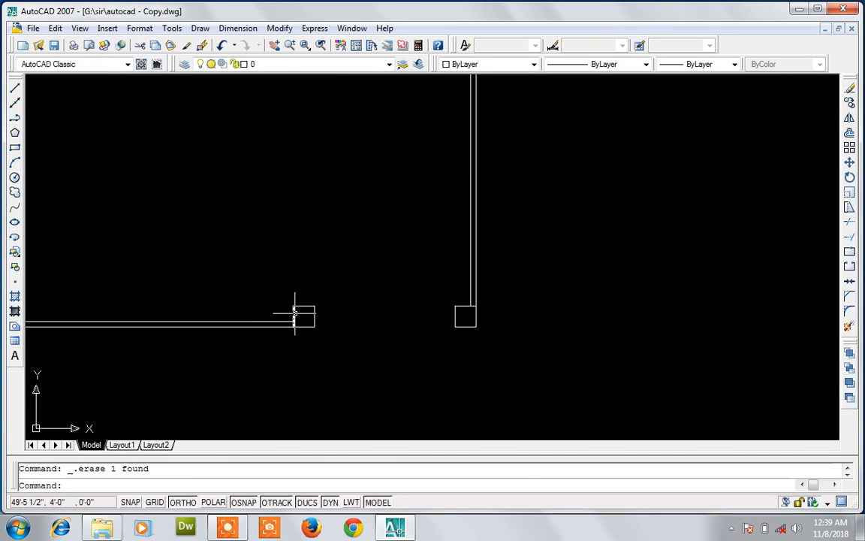
type("o")
key("Return")
type("3")
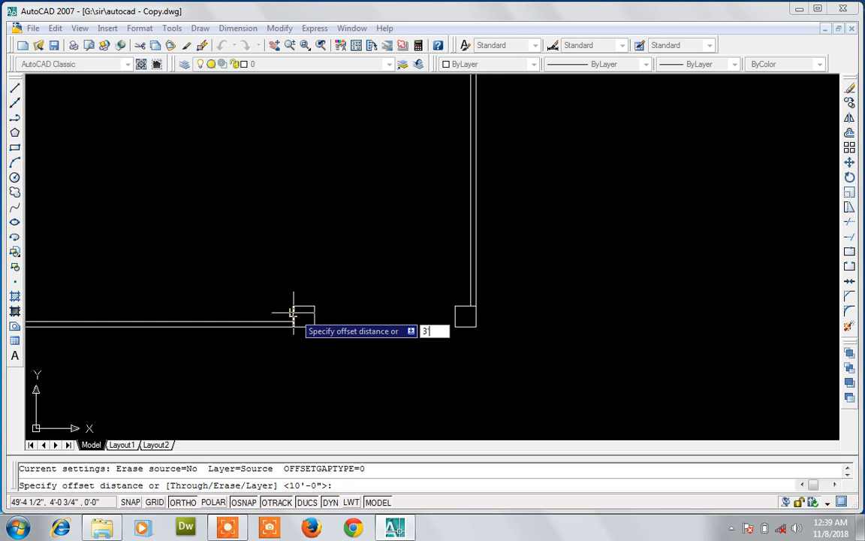
key("Return")
left_click(294, 314)
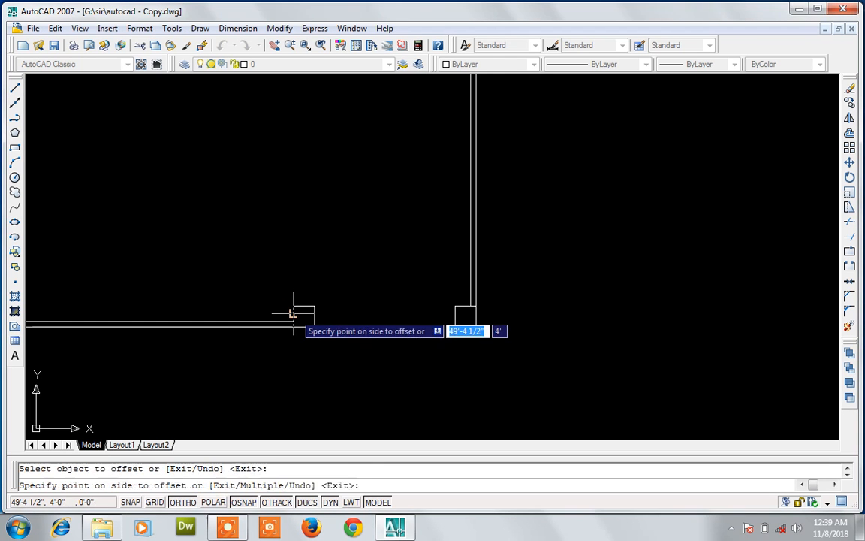
left_click(209, 333)
key("Escape")
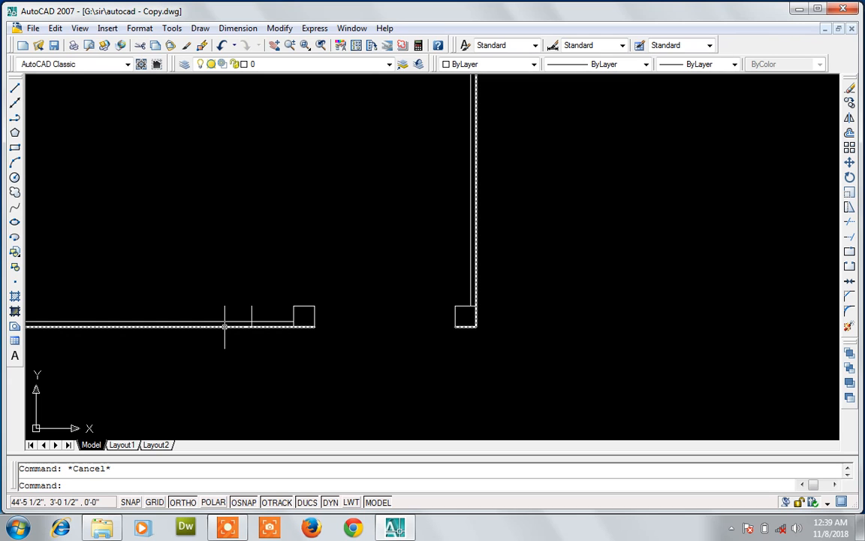
- Draw a third square pillar from the offset line's upper end with lines 1'6" left and 1'6" down
type("l")
key("Return")
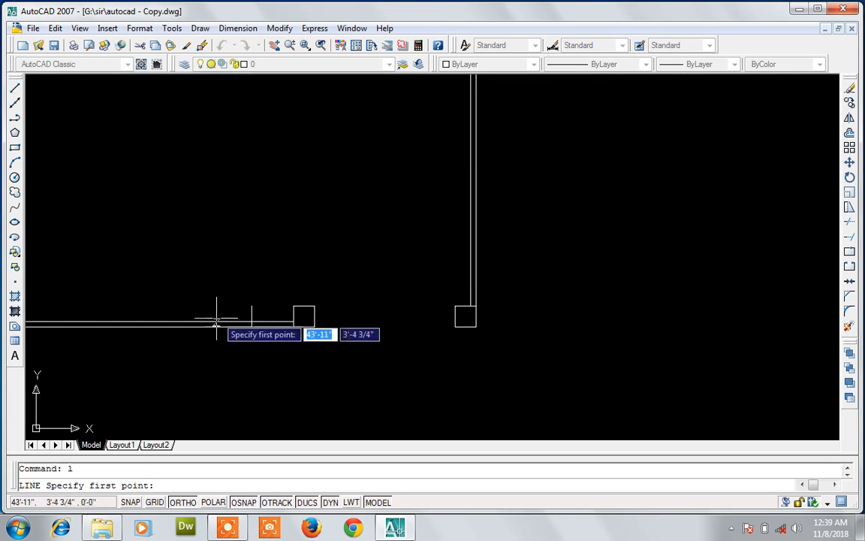
left_click(252, 305)
type("1'6")
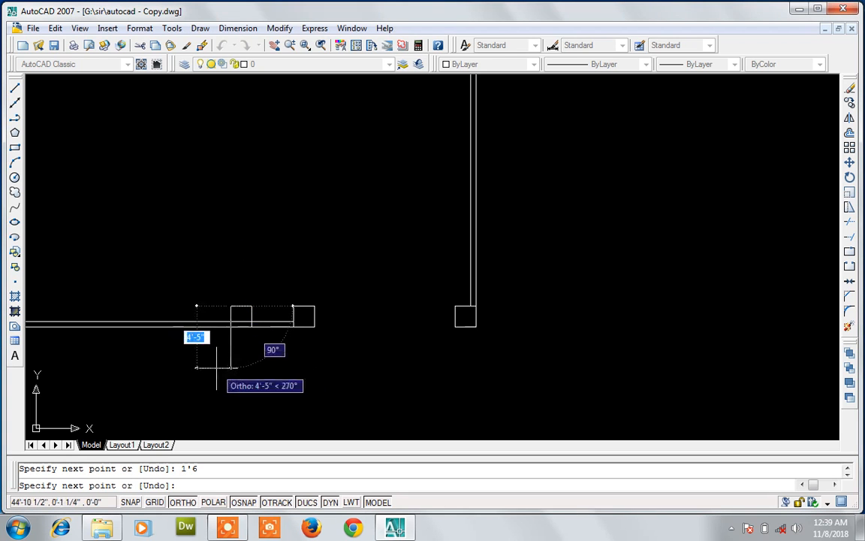
type("1")
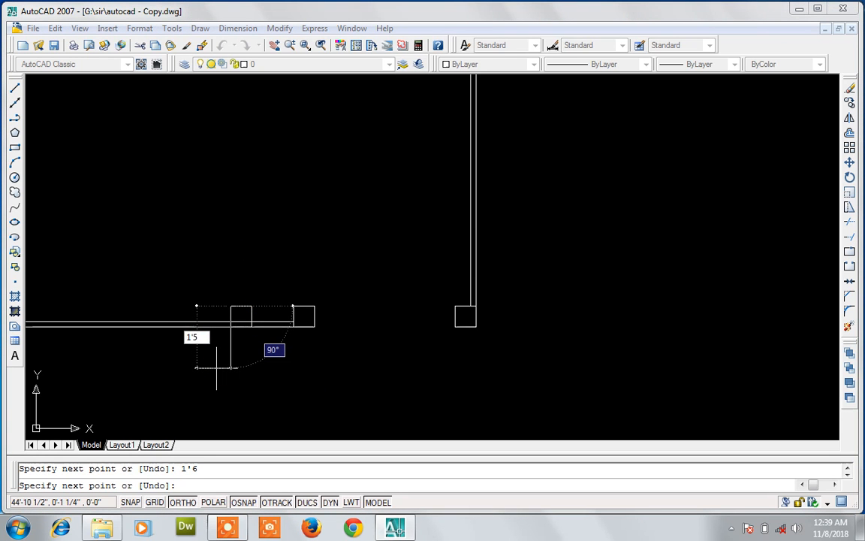
type("'6")
key("Return")
key("Escape")
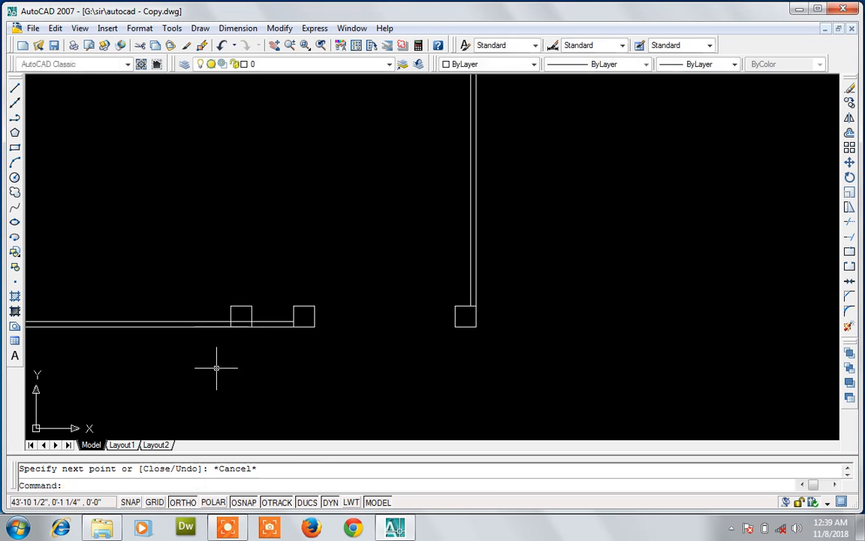
- Trim the inner wall line inside the third pillar and remove both wall lines between the second and third pillars
type("tr")
key("Return")
key("Return")
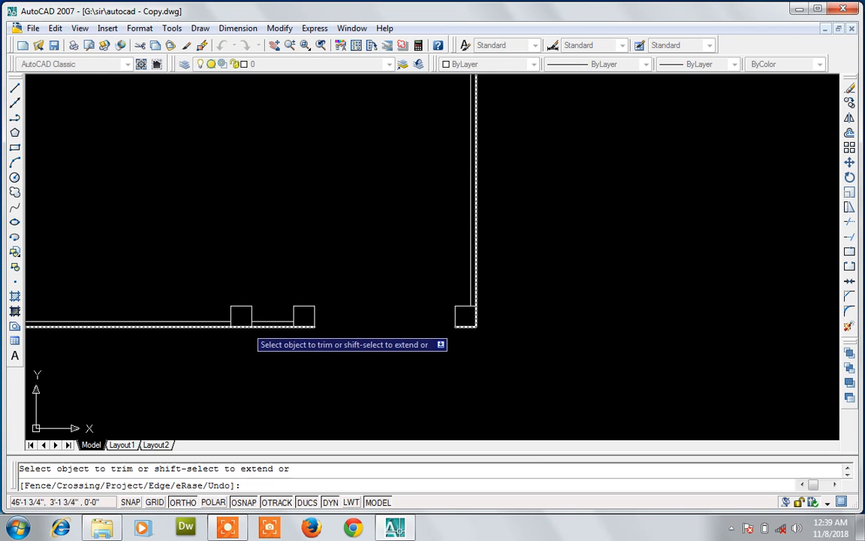
key("Escape")
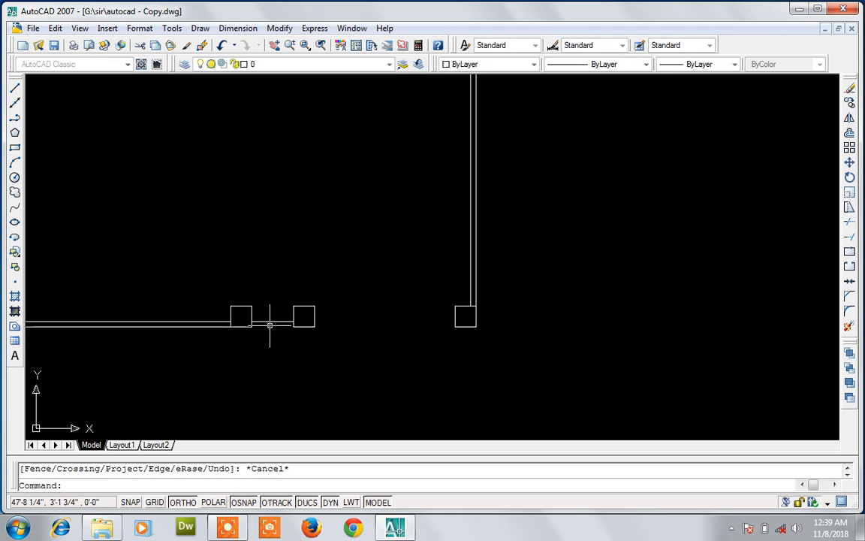
left_click(271, 321)
key("Delete")
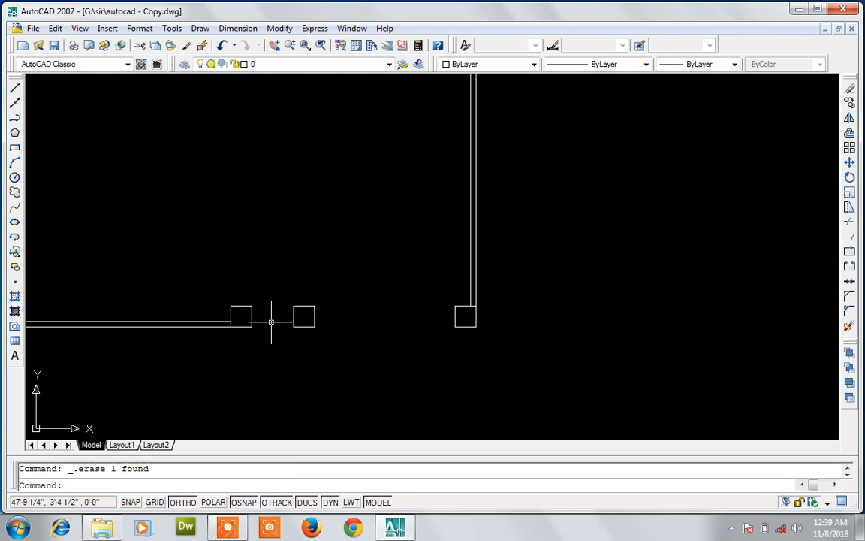
- Examine the pillars and openings in the lower boundary wall against the whole house plan
scroll(271, 321, "down", 4)
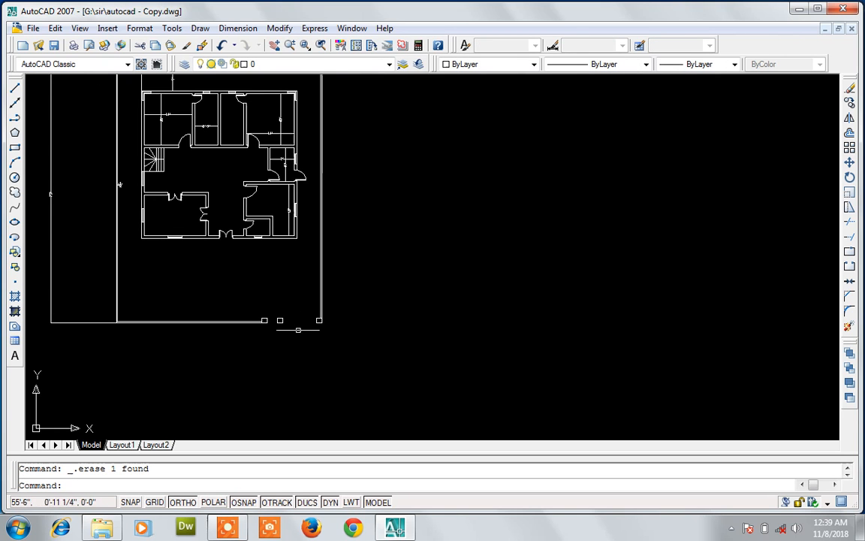
scroll(298, 323, "up", 5)
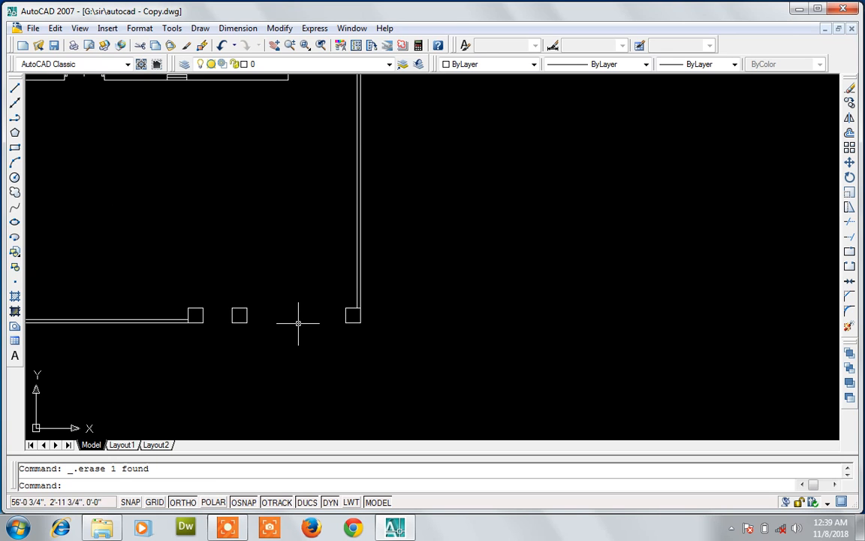
scroll(140, 133, "down", 2)
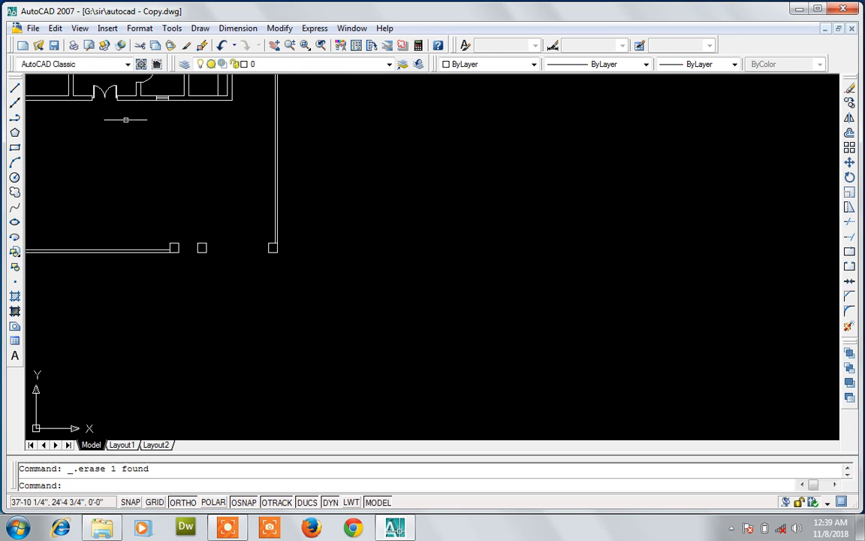
scroll(111, 100, "up", 3)
scroll(110, 100, "down", 6)
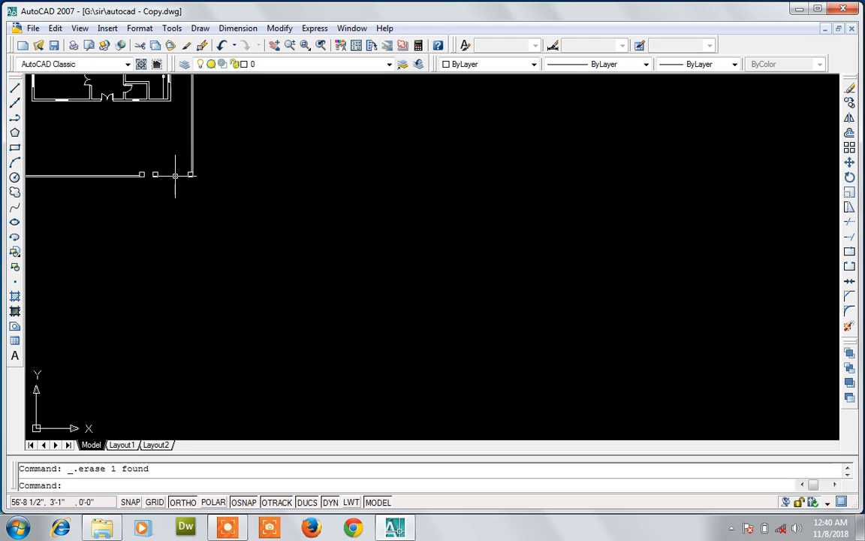
scroll(175, 175, "up", 2)
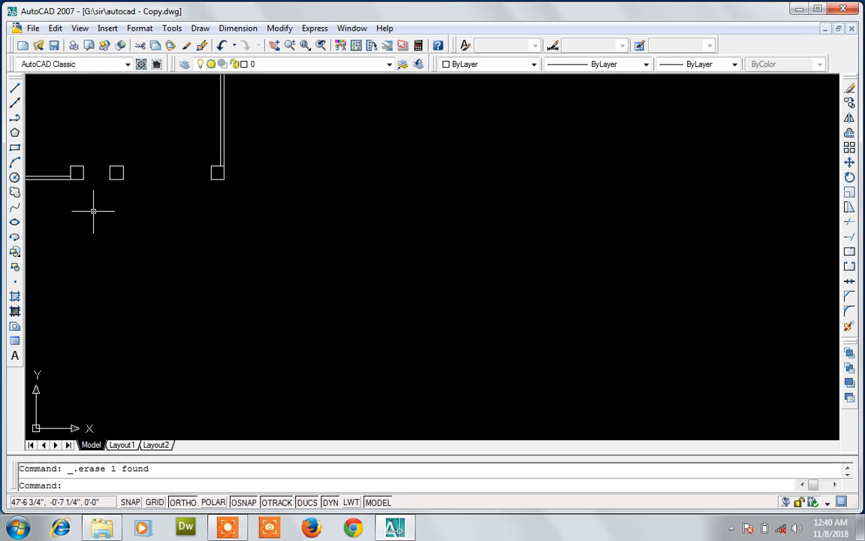
scroll(92, 175, "down", 5)
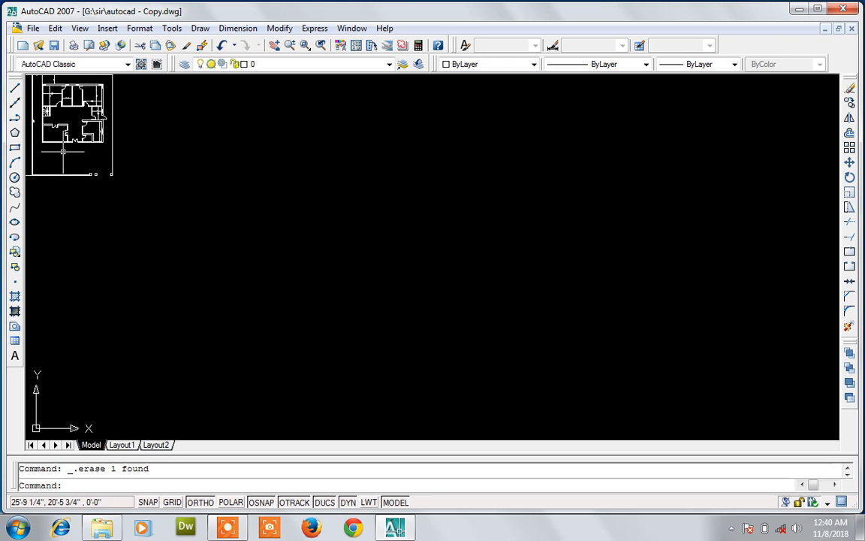
scroll(63, 151, "up", 2)
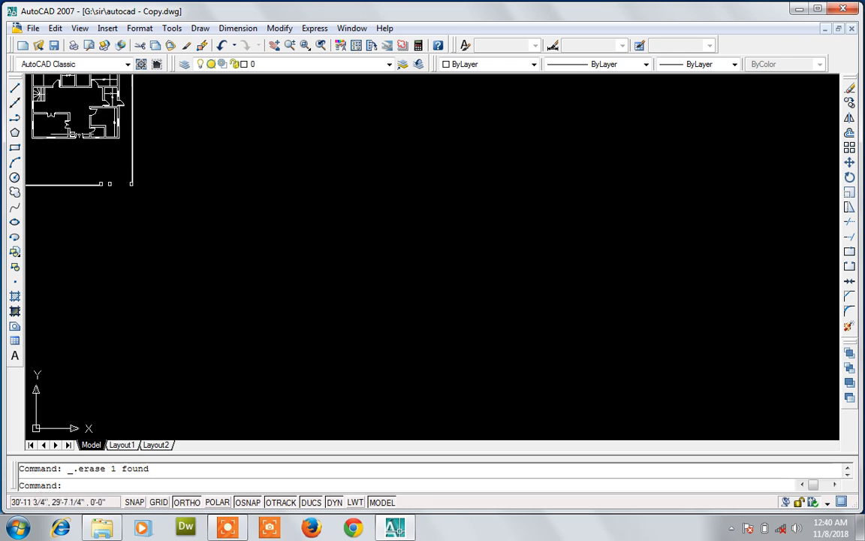
scroll(77, 135, "up", 5)
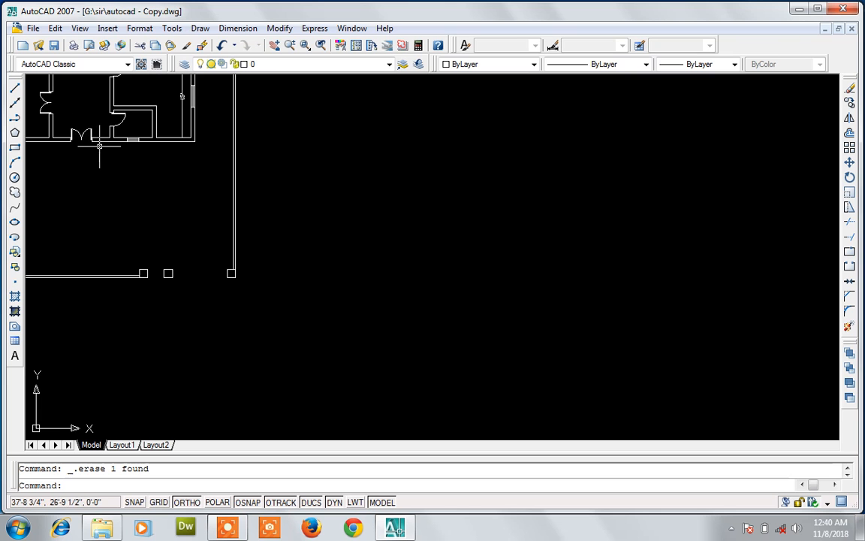
scroll(77, 135, "down", 5)
type("p")
key("Return")
left_click_drag(69, 131, 218, 260)
scroll(223, 266, "up", 2)
scroll(221, 263, "up", 5)
scroll(218, 261, "down", 4)
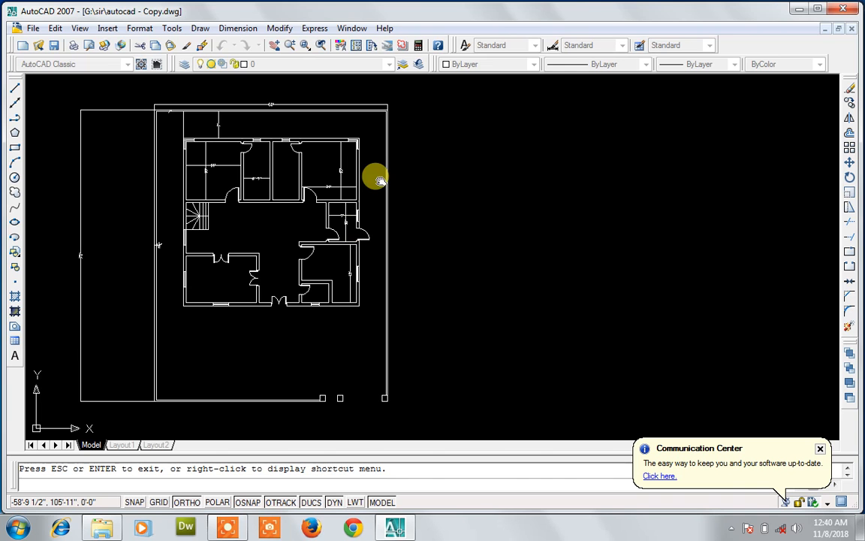
key("Escape")
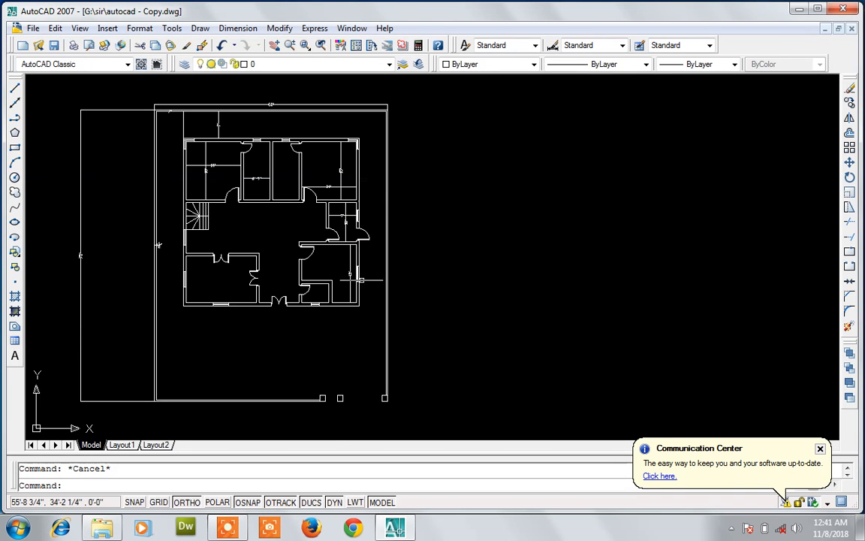
- Offset the second pillar's right side line 5' to the right to mark the middle of the wide opening
scroll(336, 417, "up", 5)
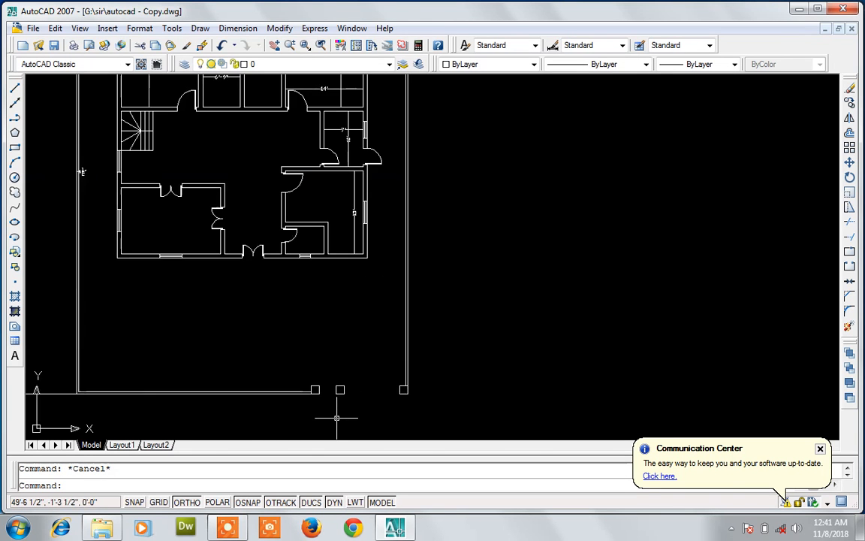
type("o")
key("Return")
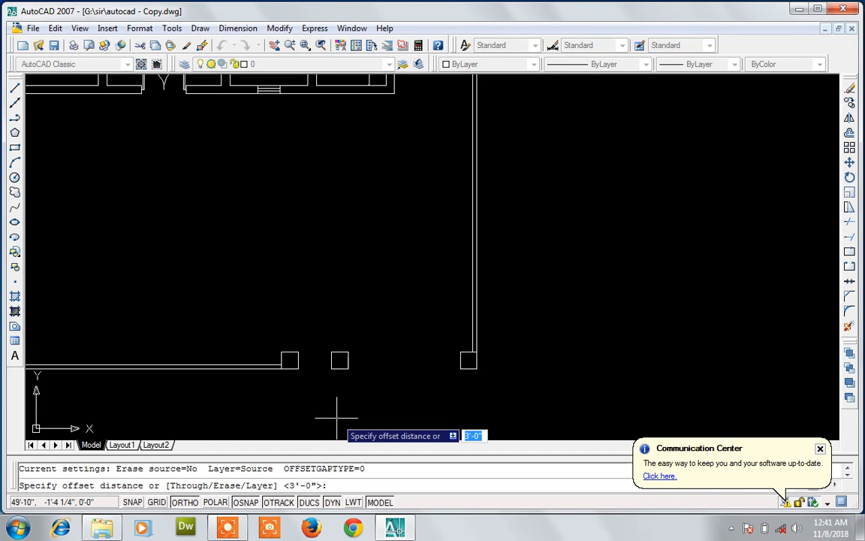
type("5")
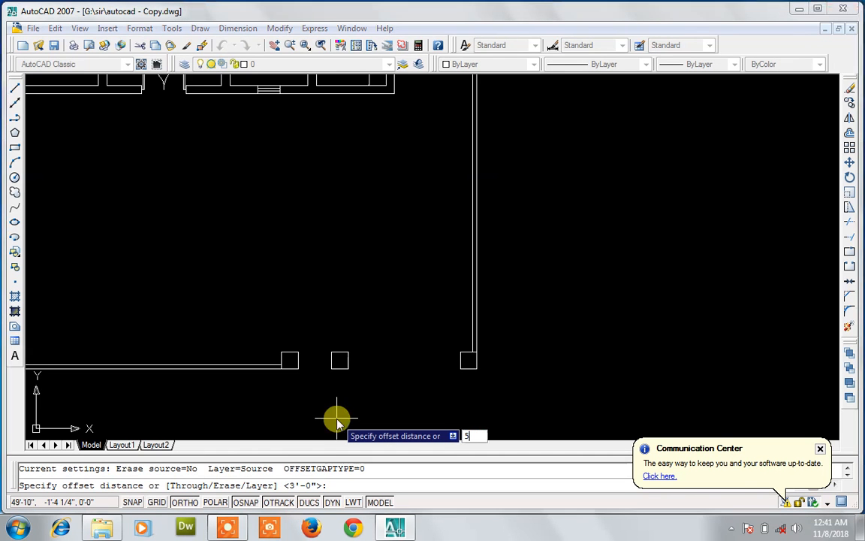
key("Return")
left_click(347, 360)
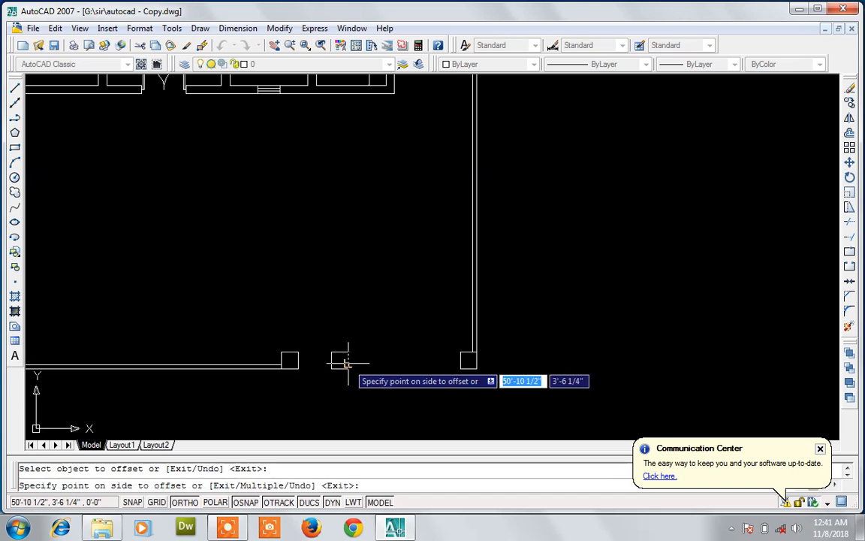
left_click(388, 360)
key("Escape")
- Offset the opening's middle line 3" to both sides
scroll(425, 366, "up", 2)
key("Return")
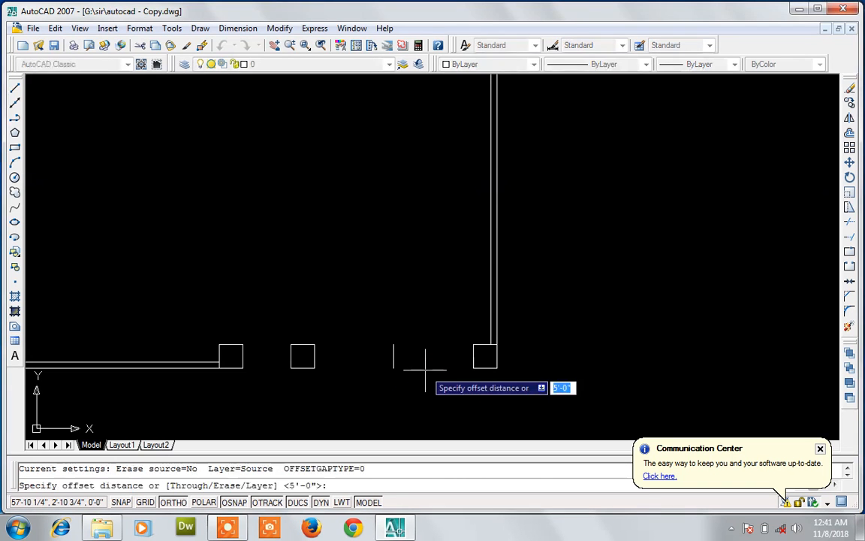
type("3")
key("Return")
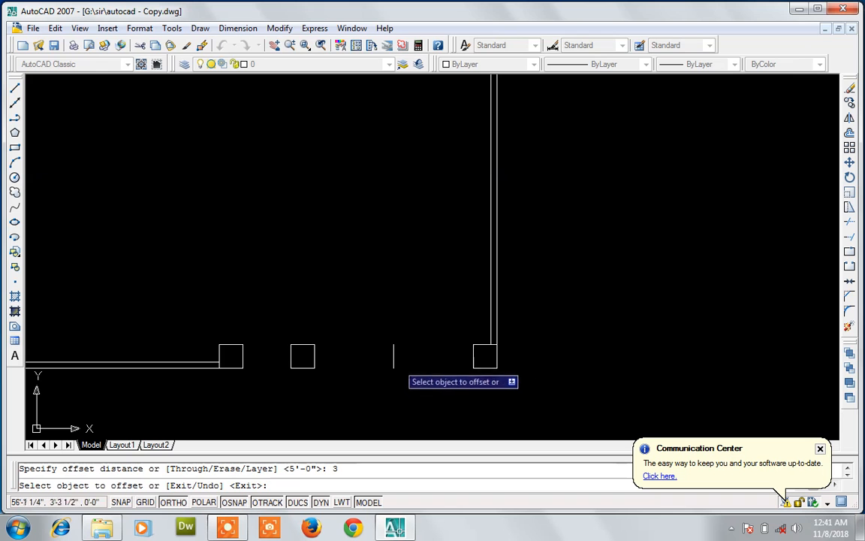
left_click(393, 358)
left_click(396, 358)
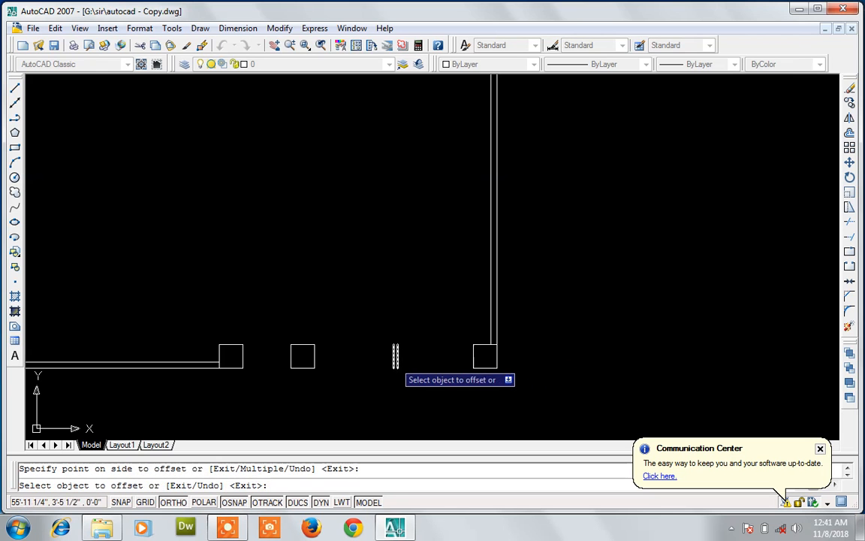
left_click(394, 356)
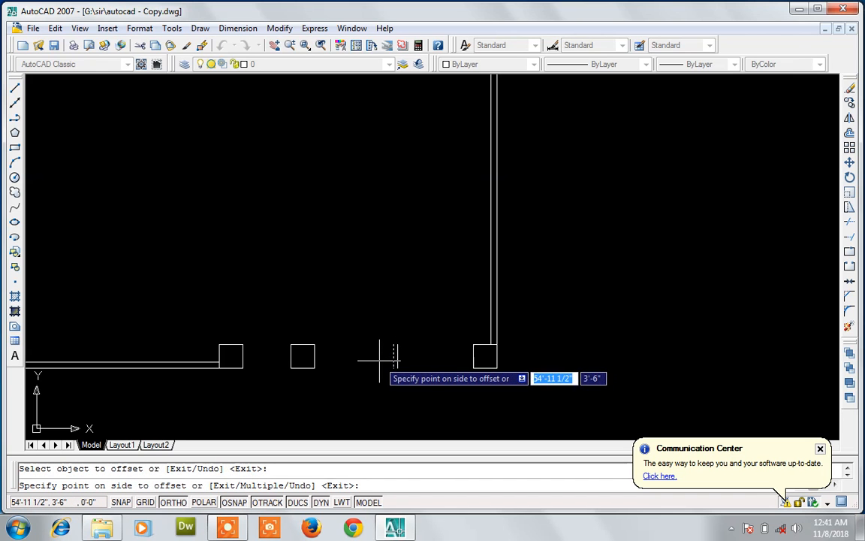
left_click(379, 361)
key("Escape")
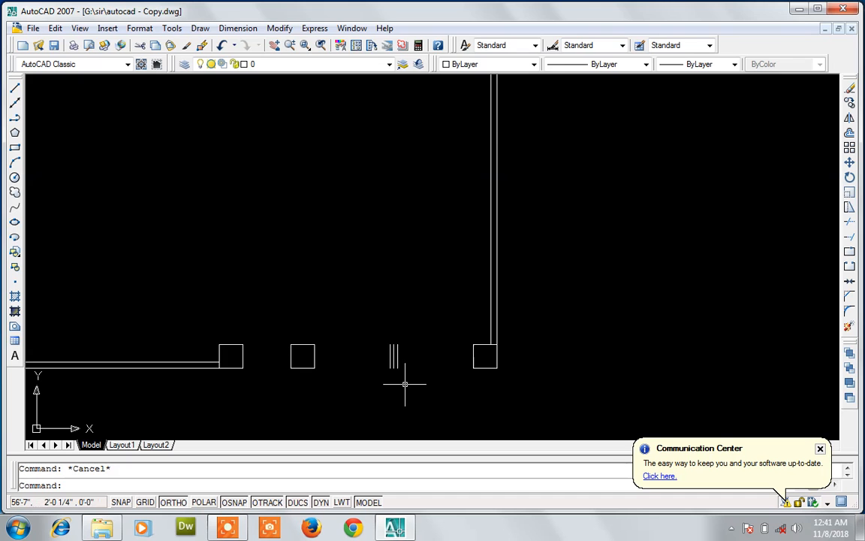
- Draw the first gate leaf line from the corner pillar's lower-left corner to the top of the nearest vertical guide line
scroll(405, 383, "up", 2)
left_click(404, 385)
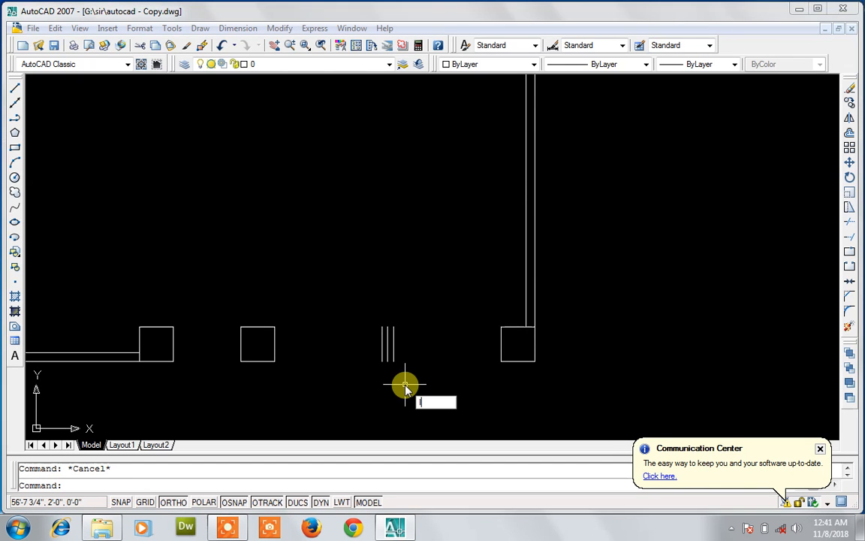
type("l")
key("Return")
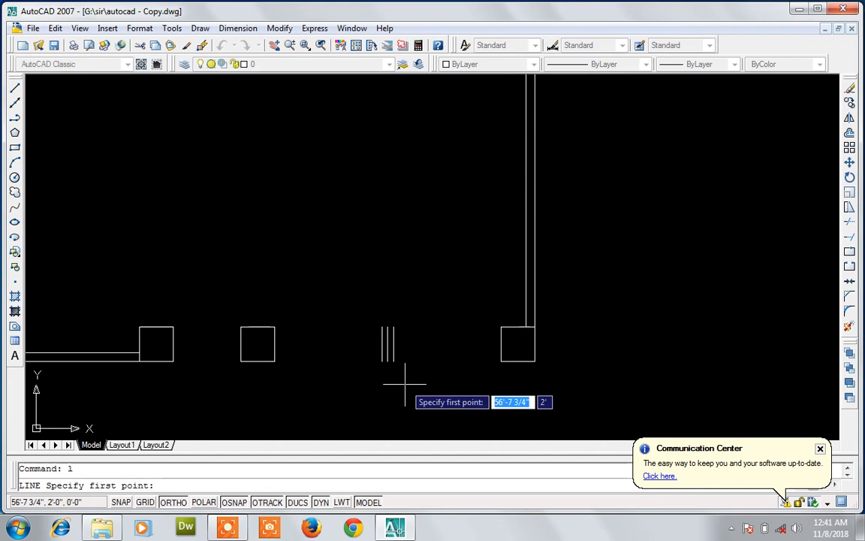
left_click(501, 361)
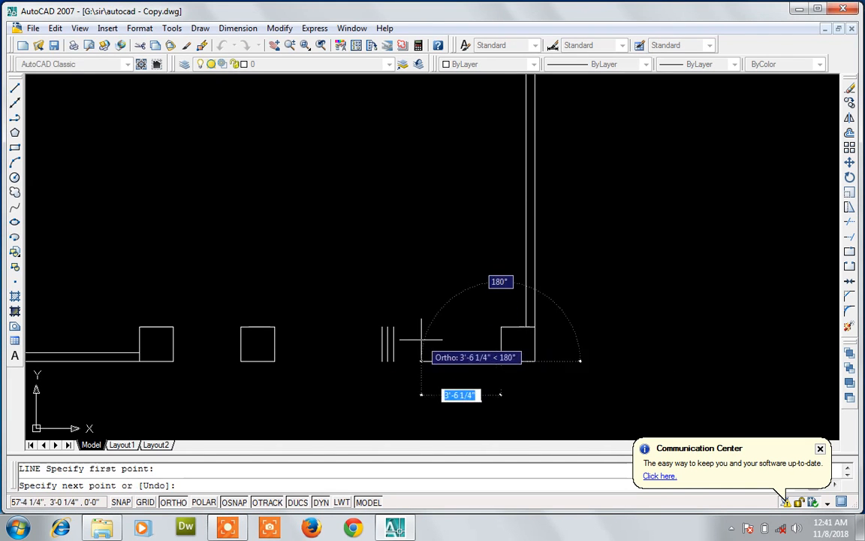
scroll(423, 338, "up", 2)
scroll(421, 340, "up", 2)
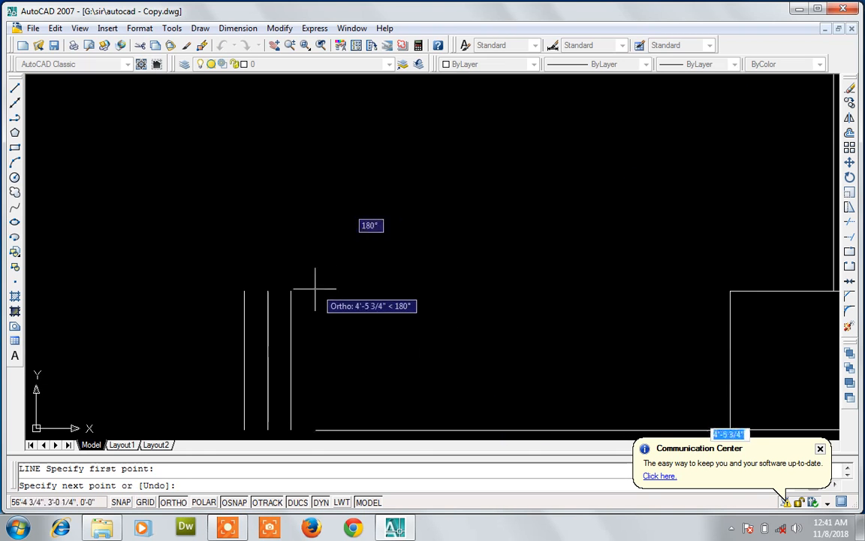
left_click(291, 290)
scroll(292, 290, "down", 4)
scroll(290, 290, "down", 2)
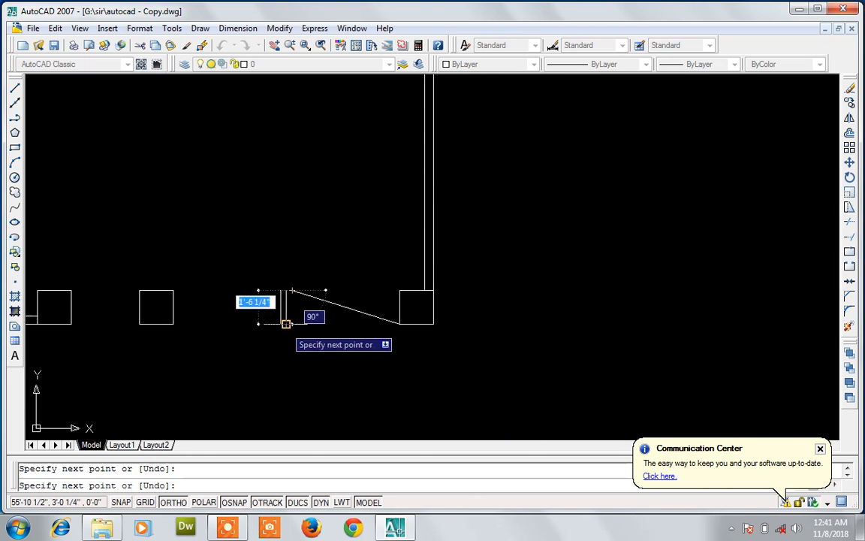
- Continue the gate line to the middle guide's lower end, the far guide's upper end and the second pillar's lower-right corner
scroll(284, 315, "up", 5)
scroll(283, 322, "up", 3)
left_click(283, 323)
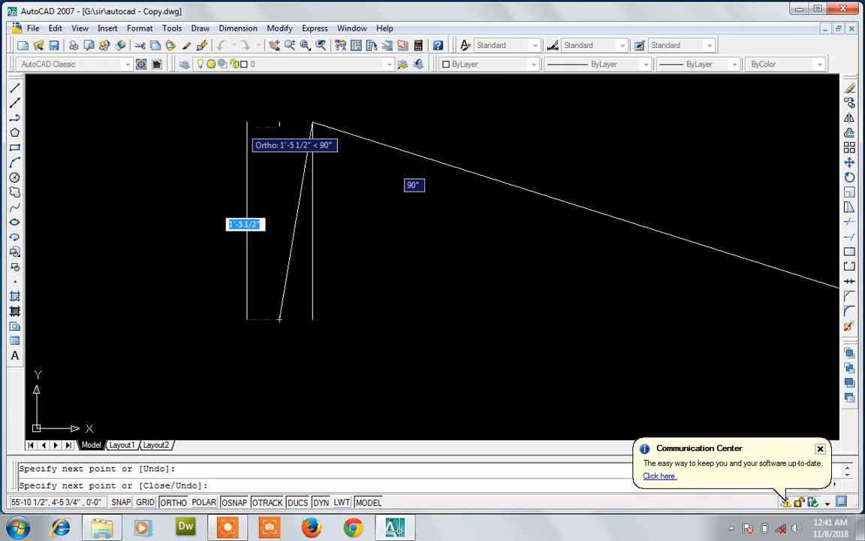
left_click(246, 120)
key("F8")
scroll(156, 299, "down", 4)
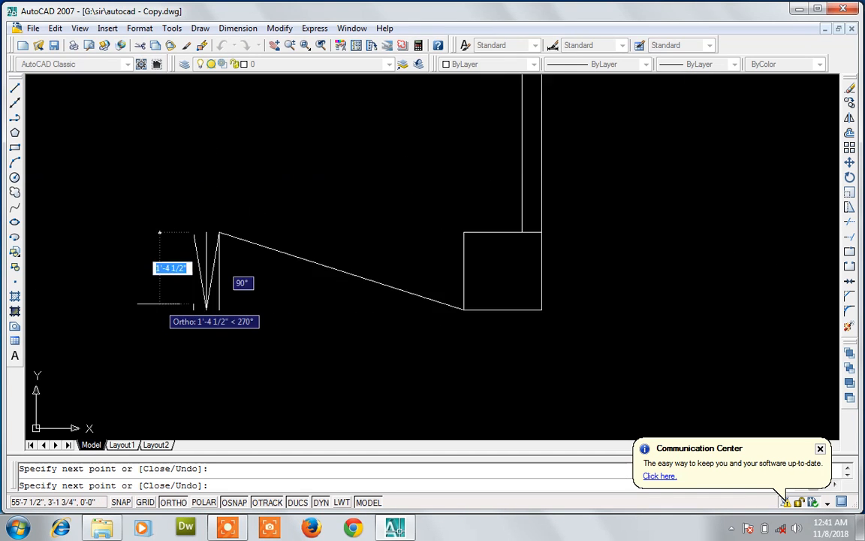
left_click(174, 303)
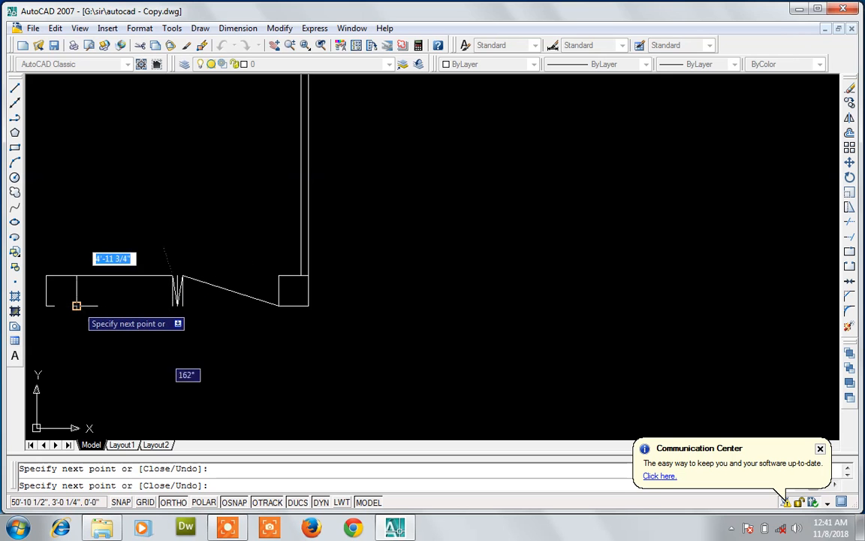
left_click(76, 306)
key("Escape")
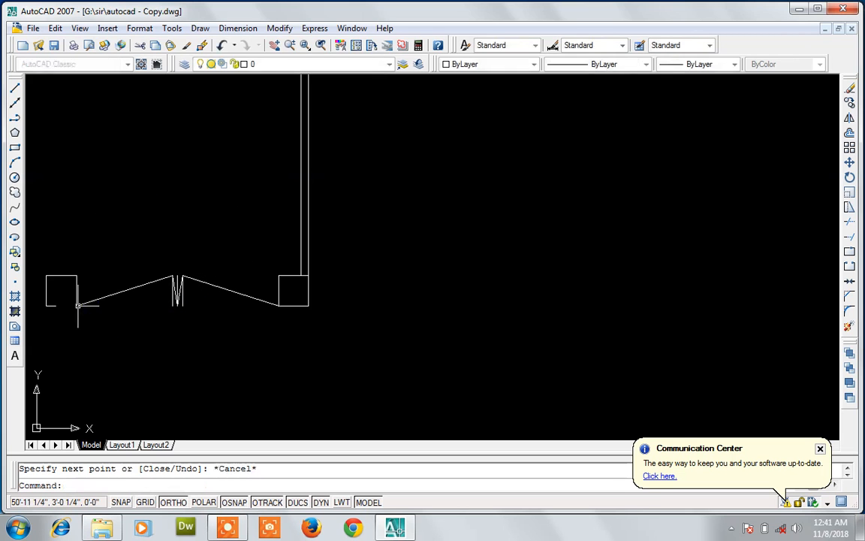
- Erase the three vertical guide lines at the middle of the gate
scroll(164, 286, "up", 5)
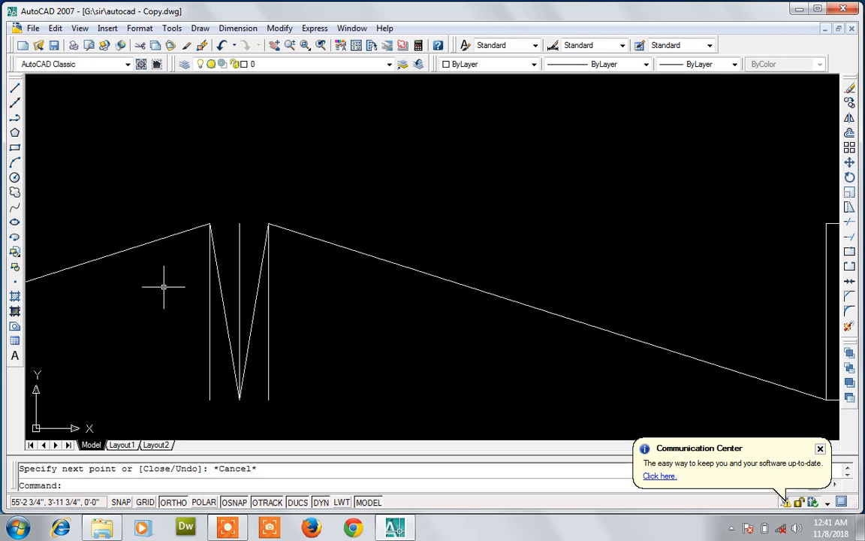
left_click(209, 298)
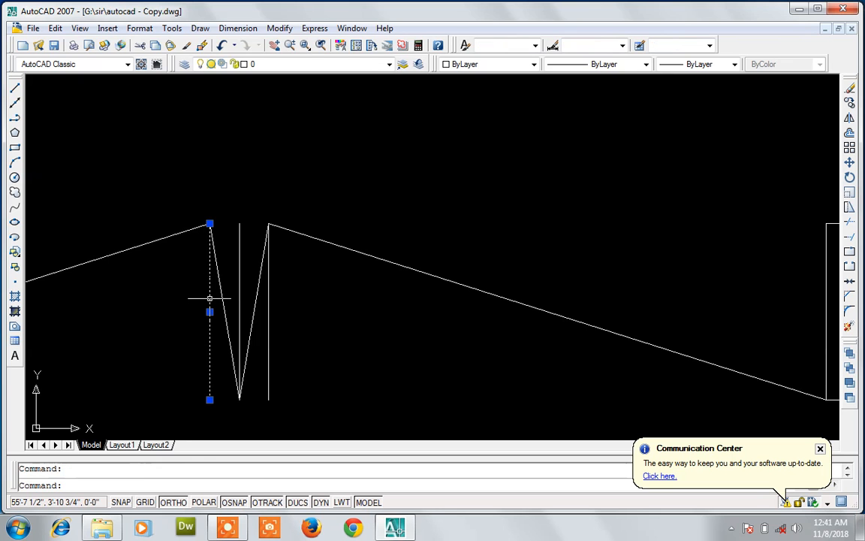
key("Delete")
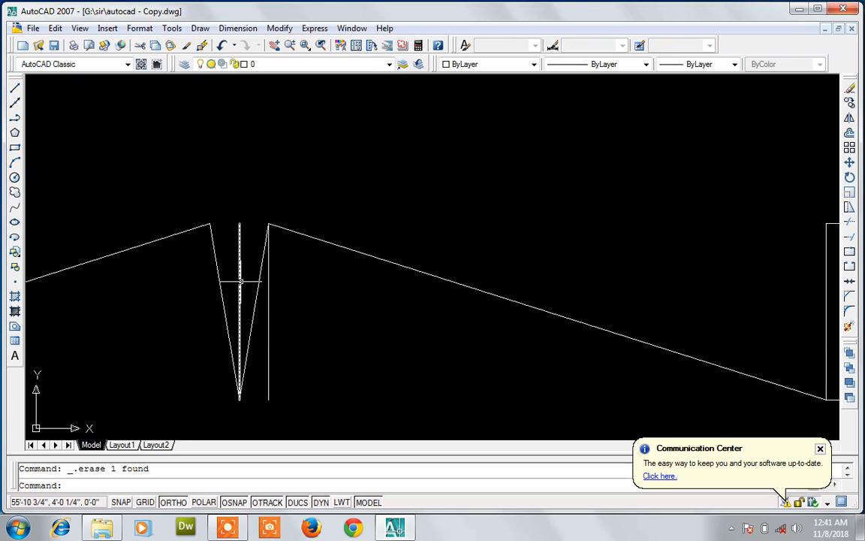
left_click(239, 281)
key("Delete")
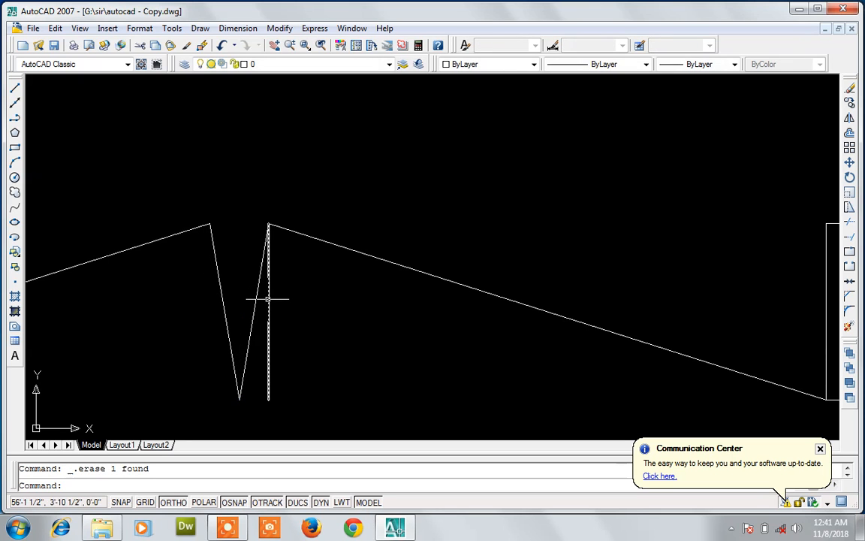
scroll(269, 298, "down", 5)
scroll(269, 299, "down", 2)
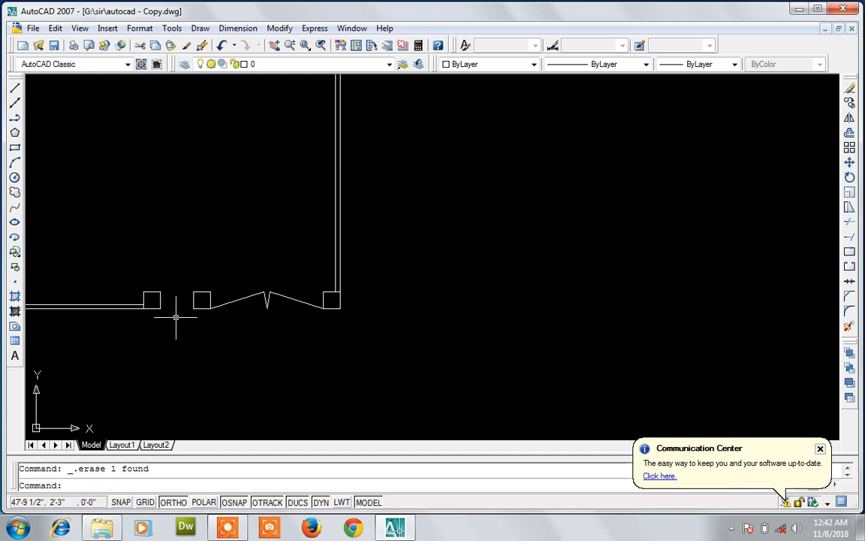
- Draw a line from the midpoint of the second pillar's left side 3" to the left and then 3' up
scroll(176, 317, "up", 3)
type("l")
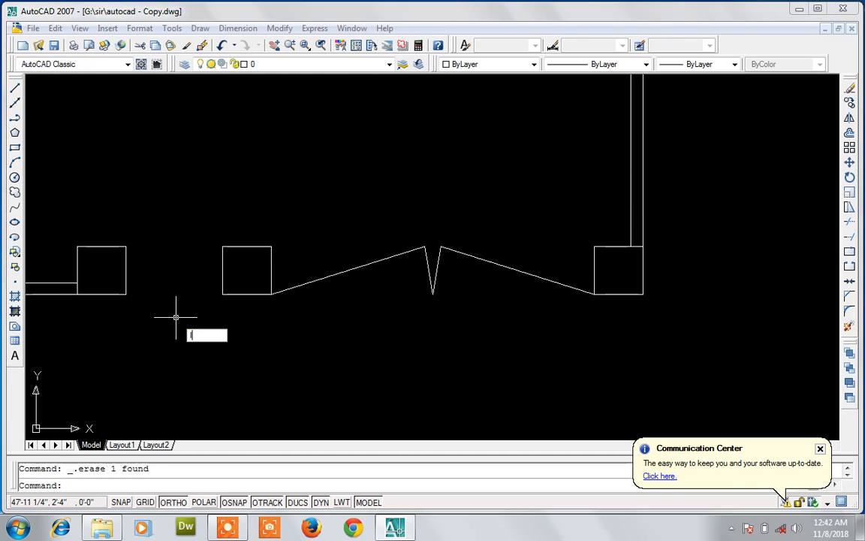
key("Return")
left_click(222, 270)
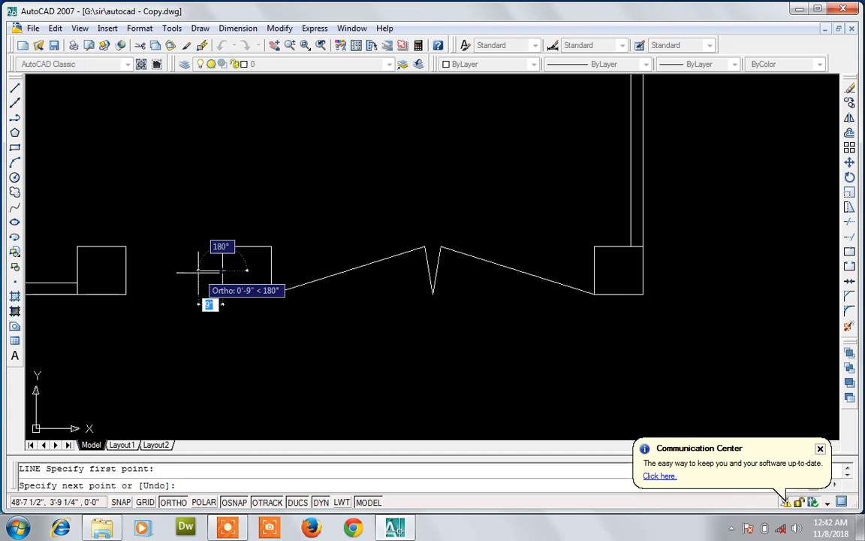
type("3")
key("Return")
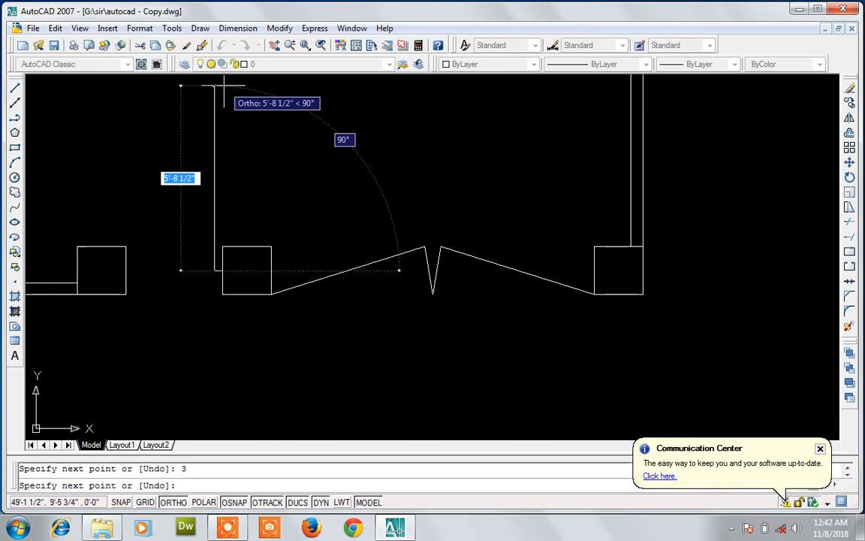
type("3'")
key("Return")
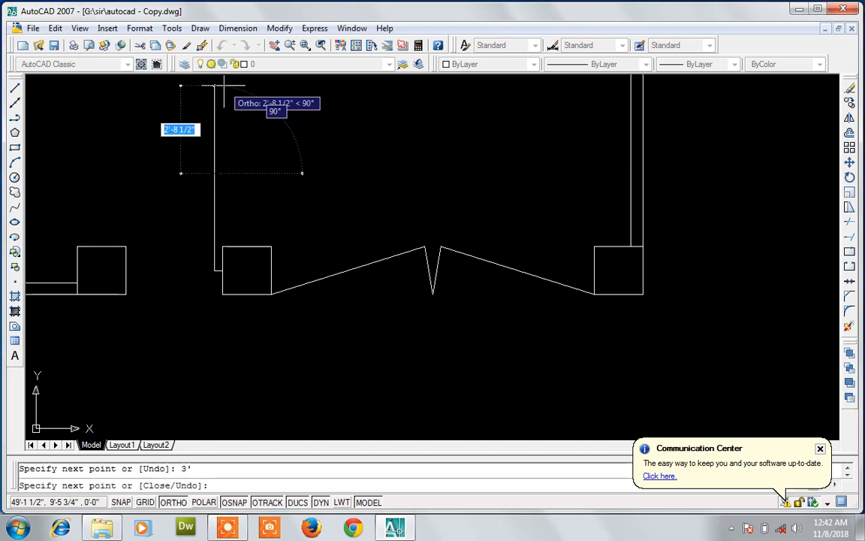
- Complete the small gate's leaf with a 1.5" line to the right and a 3' line down
type("1")
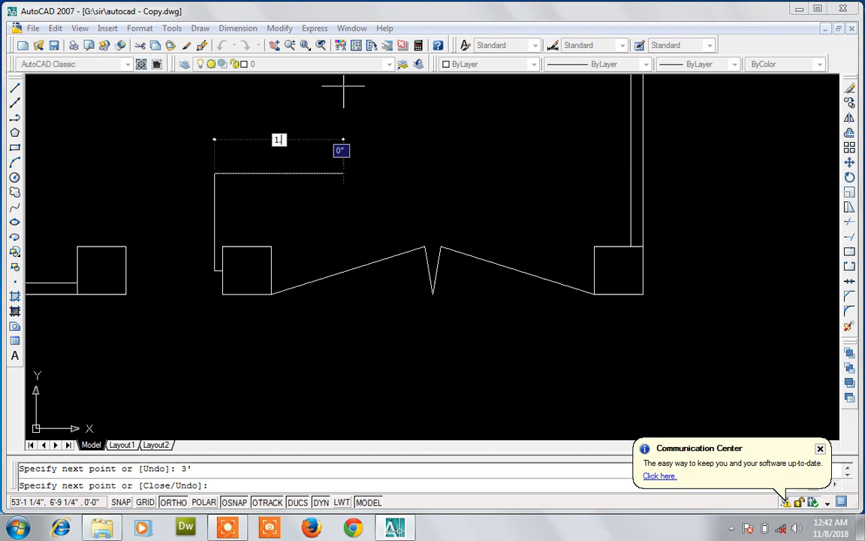
type(".5")
key("Return")
scroll(301, 86, "down", 3)
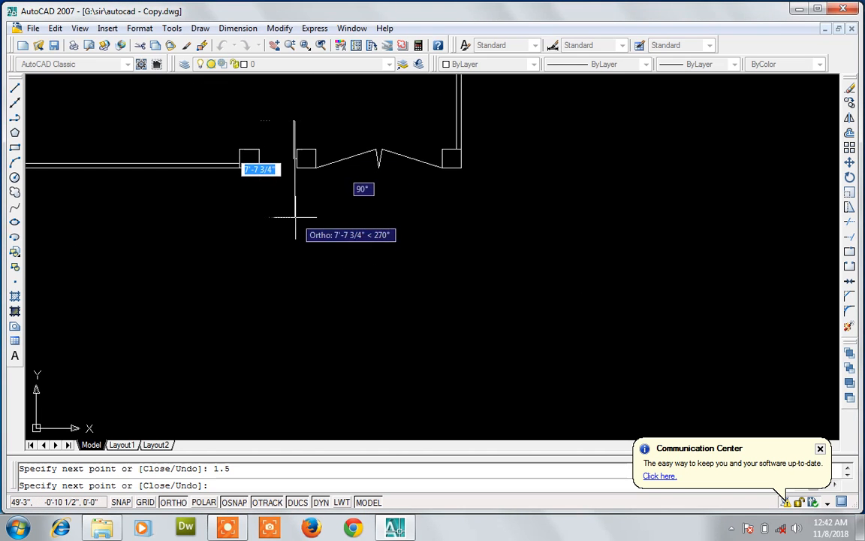
type("3'")
key("Return")
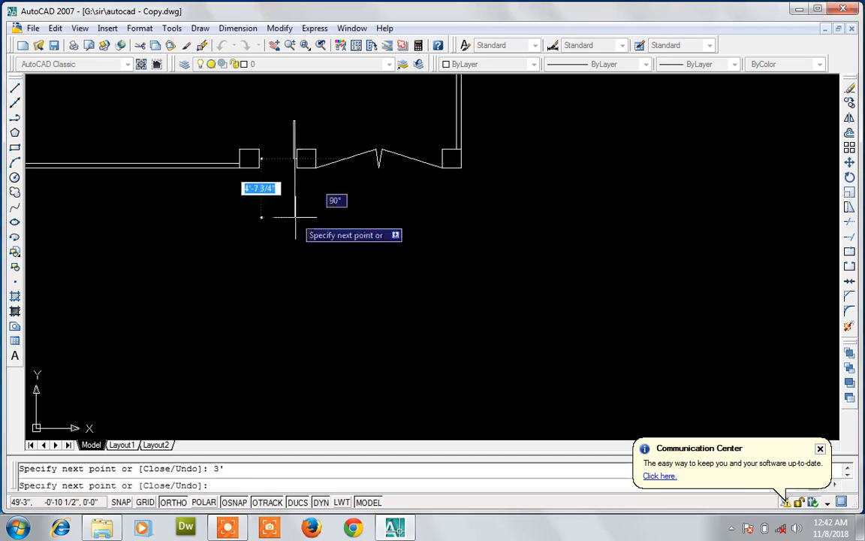
key("Escape")
- Draw the swing arc from the leaf's top-left corner through the third pillar's upper-right corner to its right side's midpoint
scroll(293, 129, "up", 7)
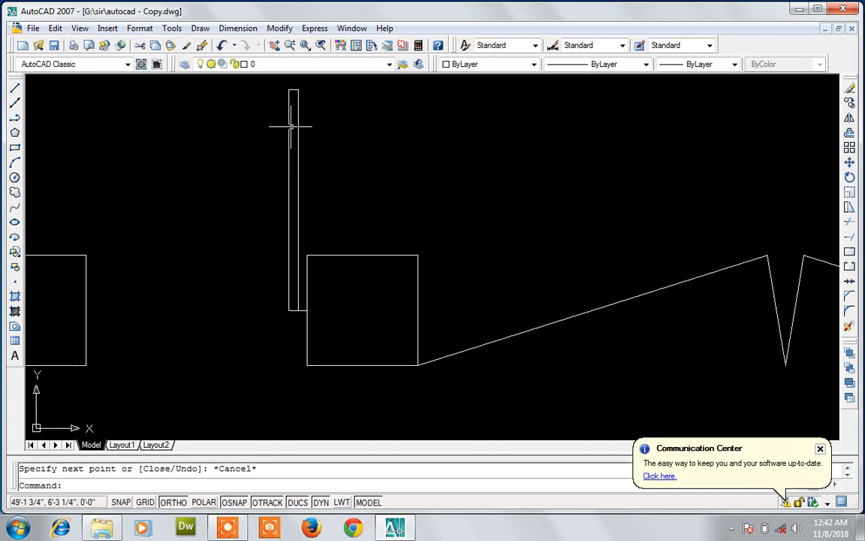
key("Escape")
type("a")
key("Return")
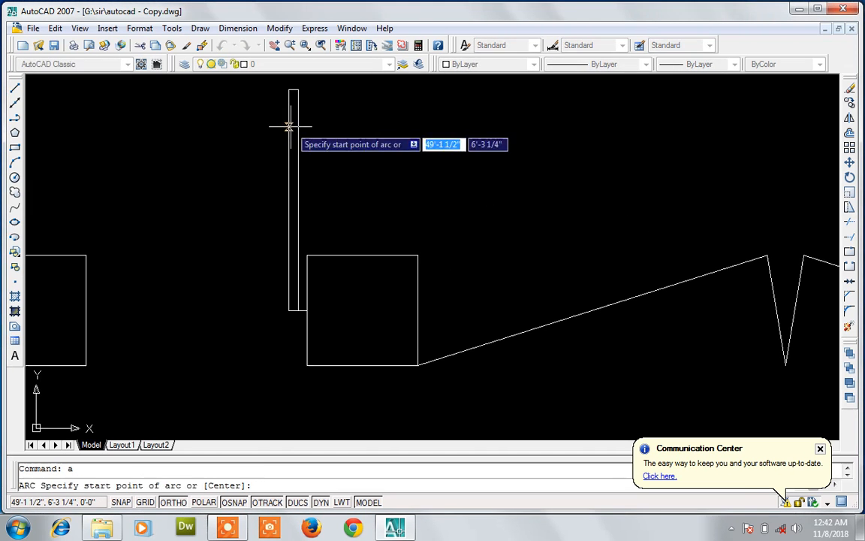
left_click(289, 89)
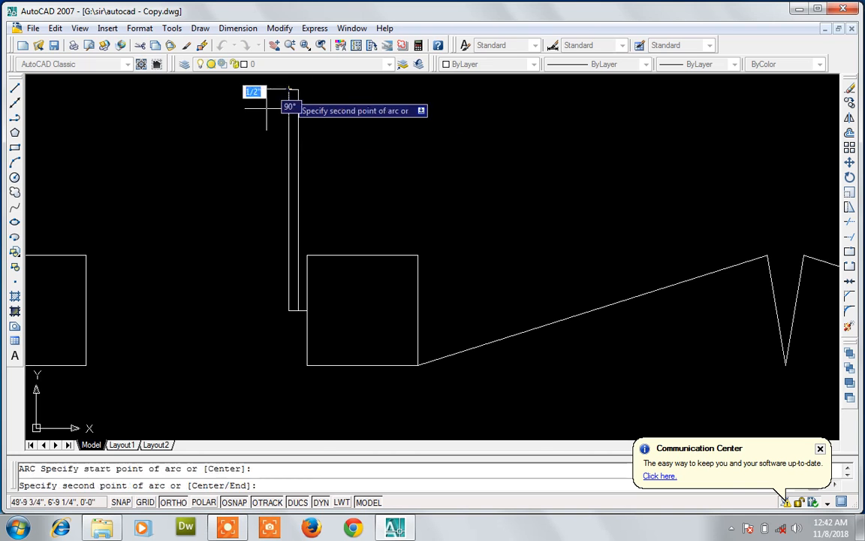
left_click(86, 256)
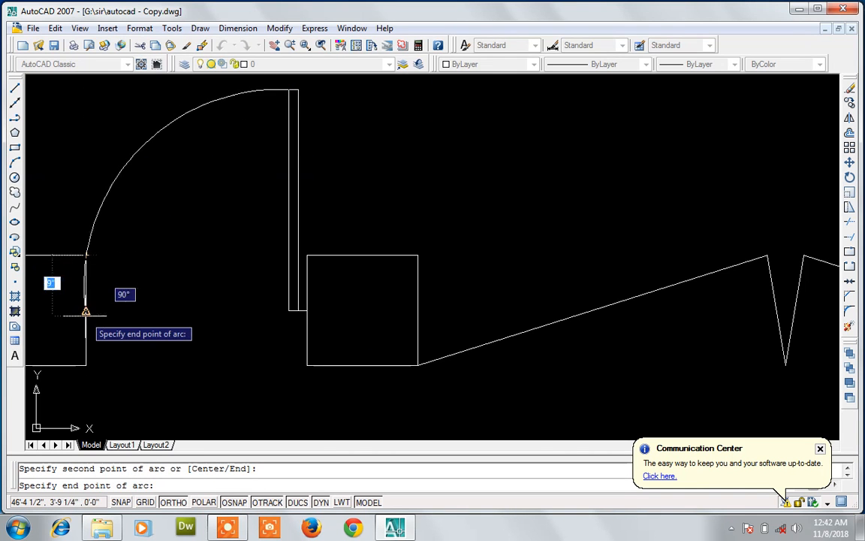
left_click(85, 309)
- Examine the finished gates and pillars in the boundary wall against the whole house plan
scroll(165, 419, "down", 2)
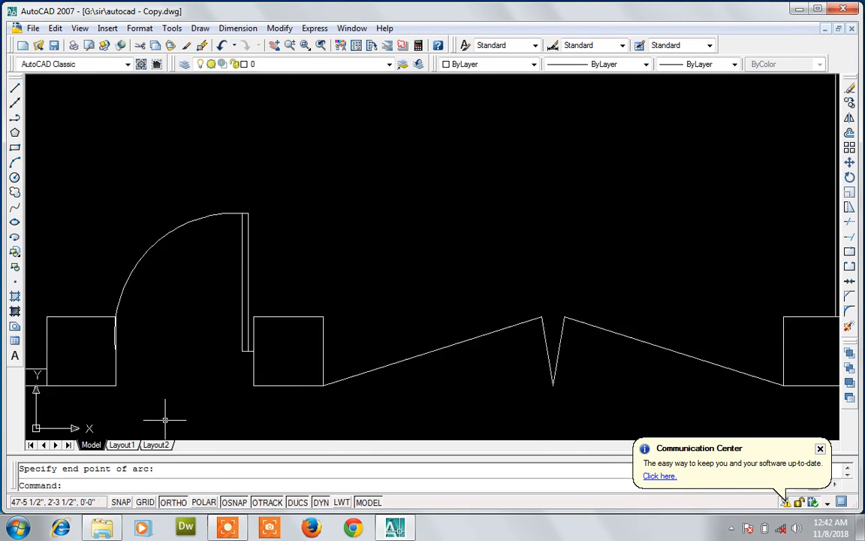
scroll(165, 419, "down", 8)
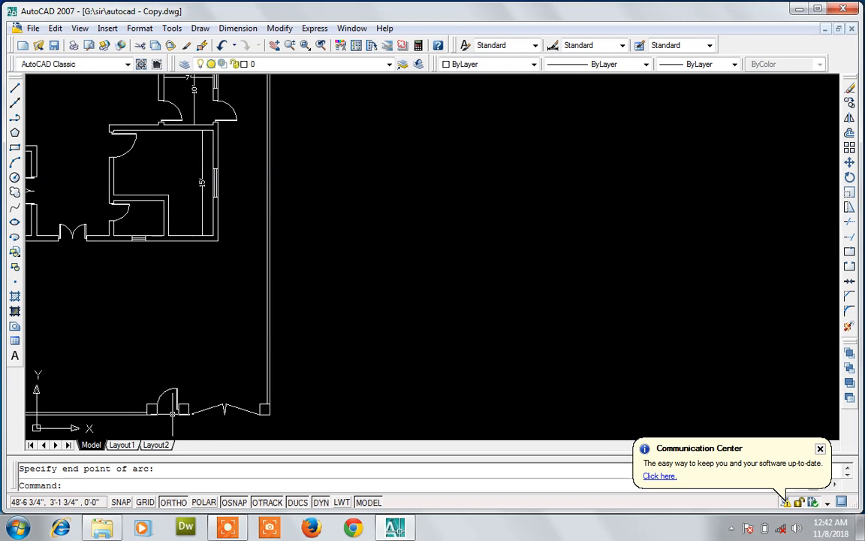
scroll(173, 413, "down", 6)
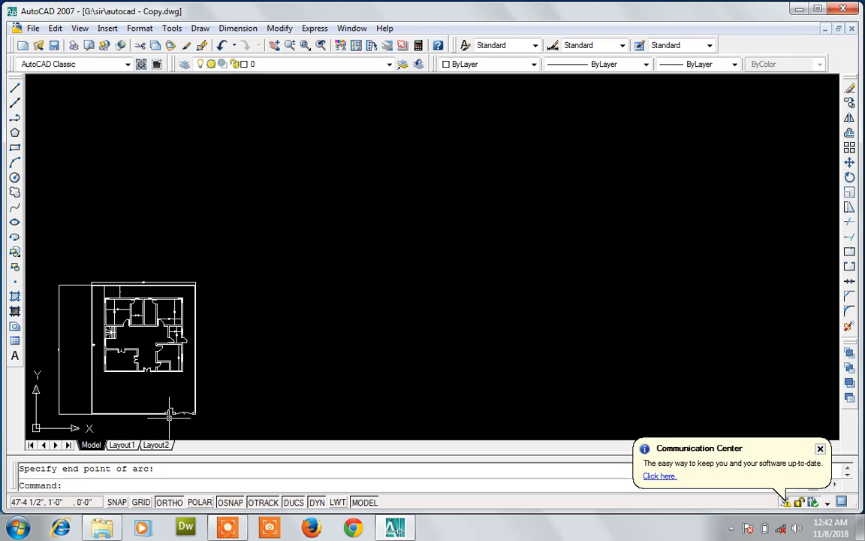
scroll(158, 409, "up", 5)
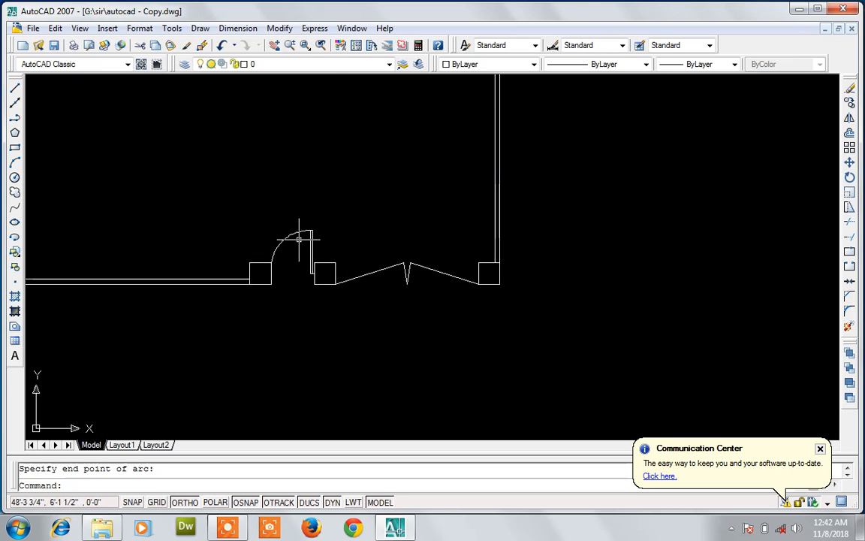
scroll(443, 274, "down", 3)
scroll(443, 274, "down", 2)
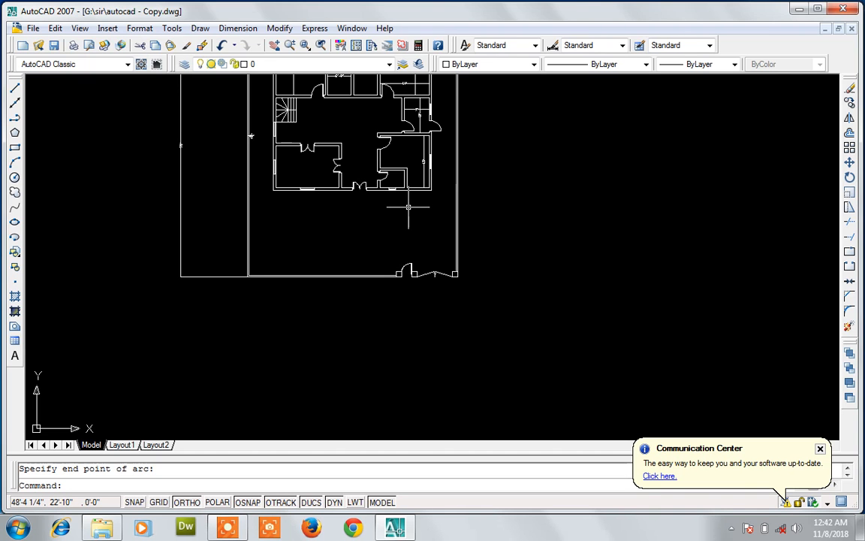
scroll(407, 206, "down", 3)
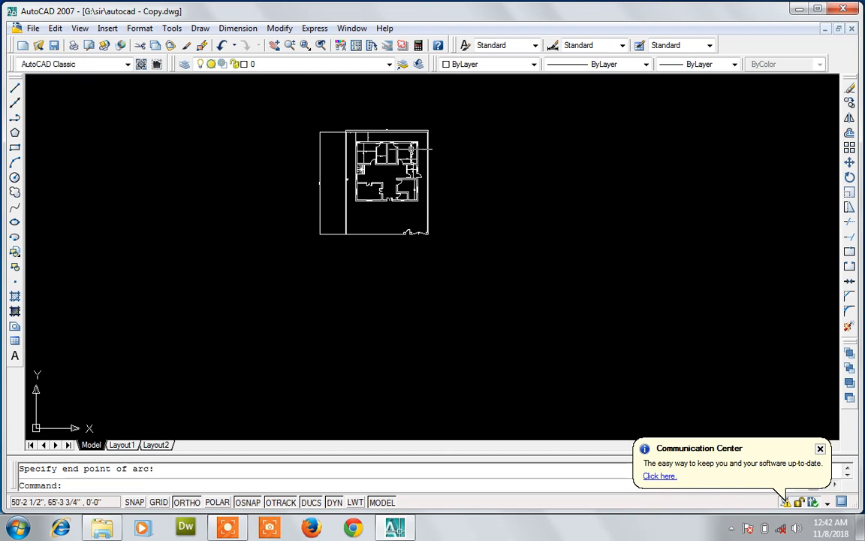
scroll(412, 146, "up", 3)
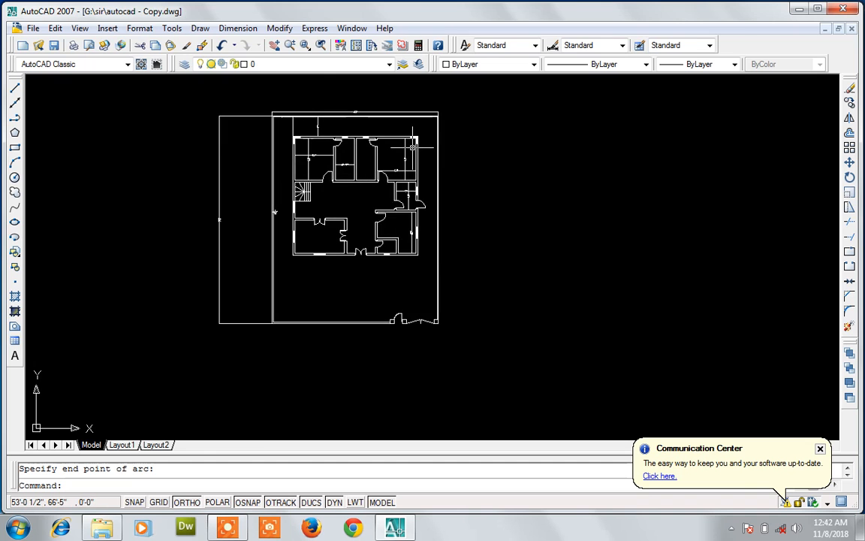
scroll(413, 147, "up", 2)
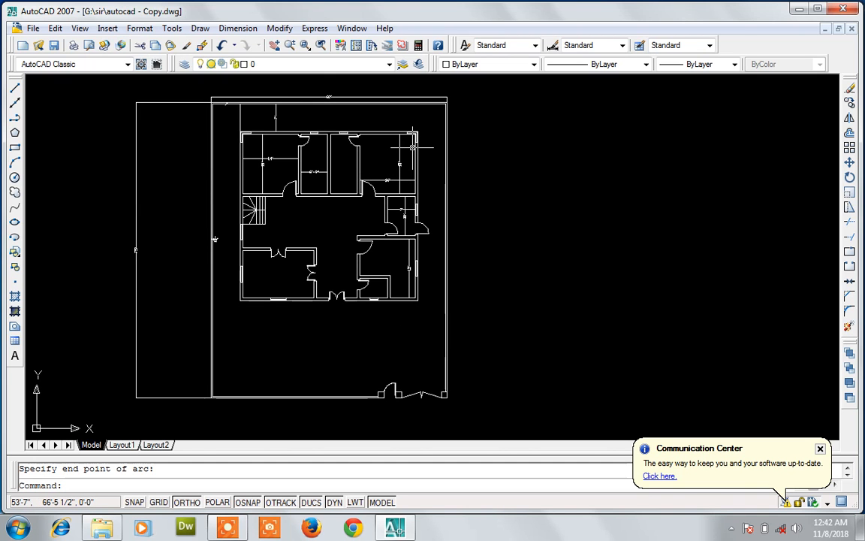
- Save the drawing
key("ctrl+s")
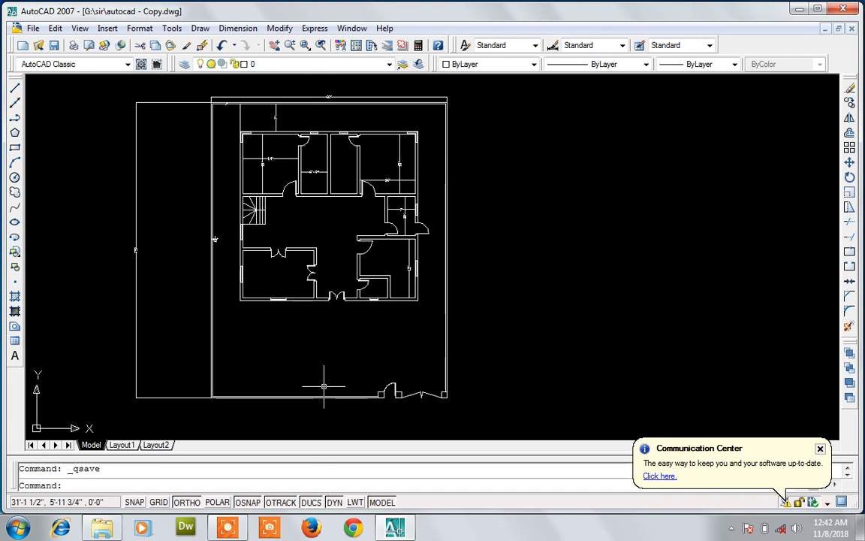
mouse_move(223, 525)
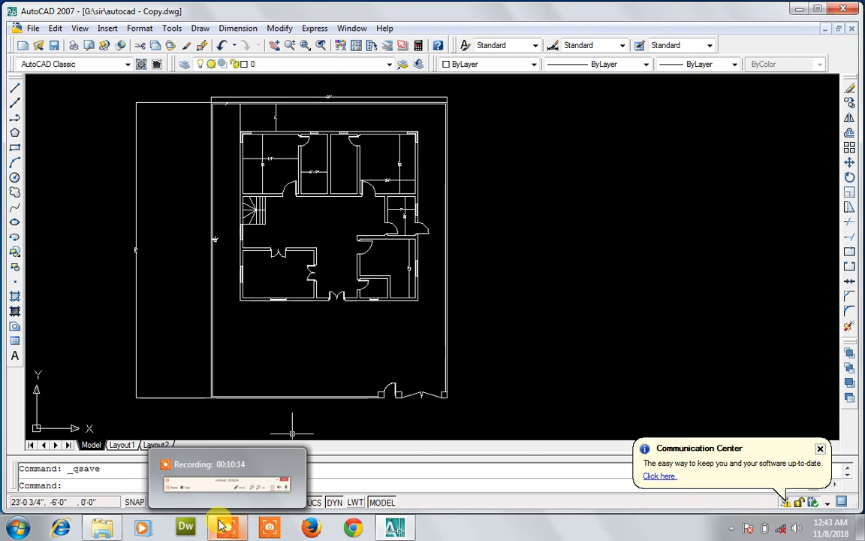